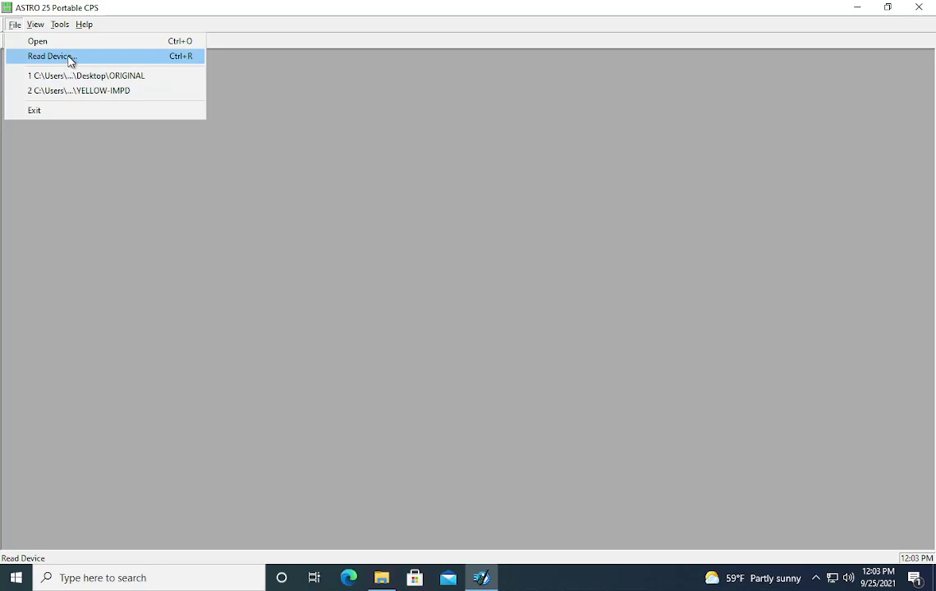
Open the recent ORIGINAL codeplug file and shift its Tree View window slightly away from the workspace edge.
{"action": "left_click", "coordinate": [70, 59]}
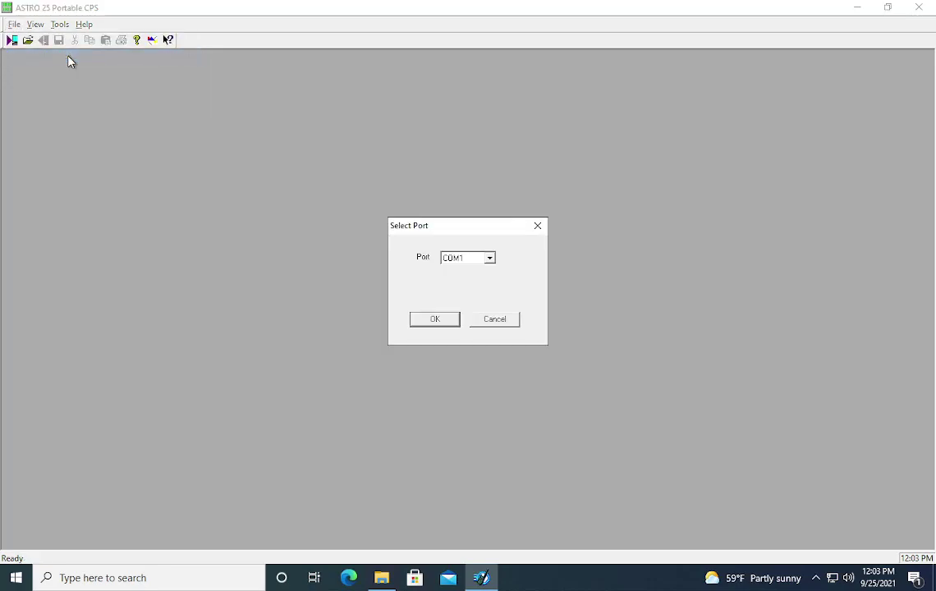
{"action": "left_click", "coordinate": [487, 260]}
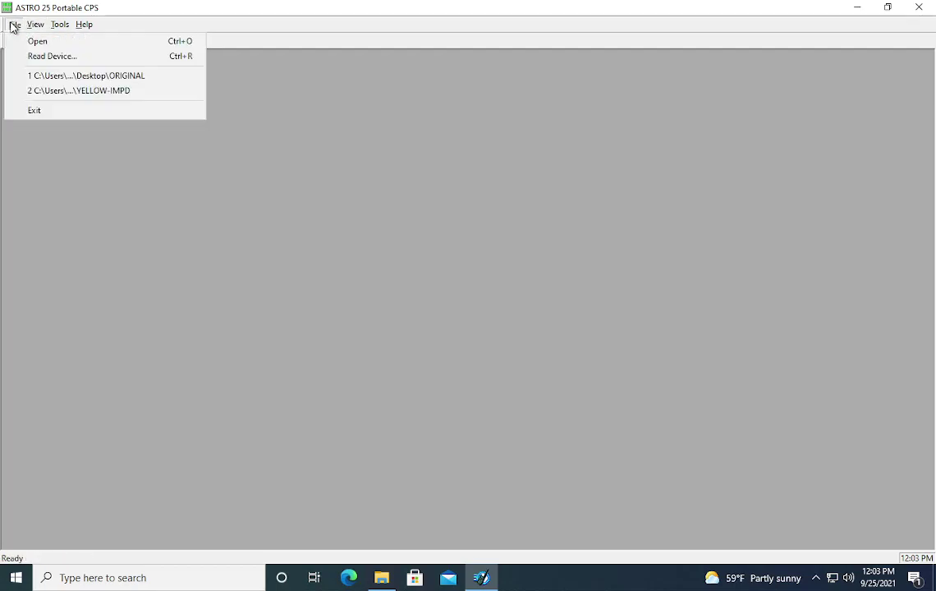
{"action": "left_click", "coordinate": [46, 75]}
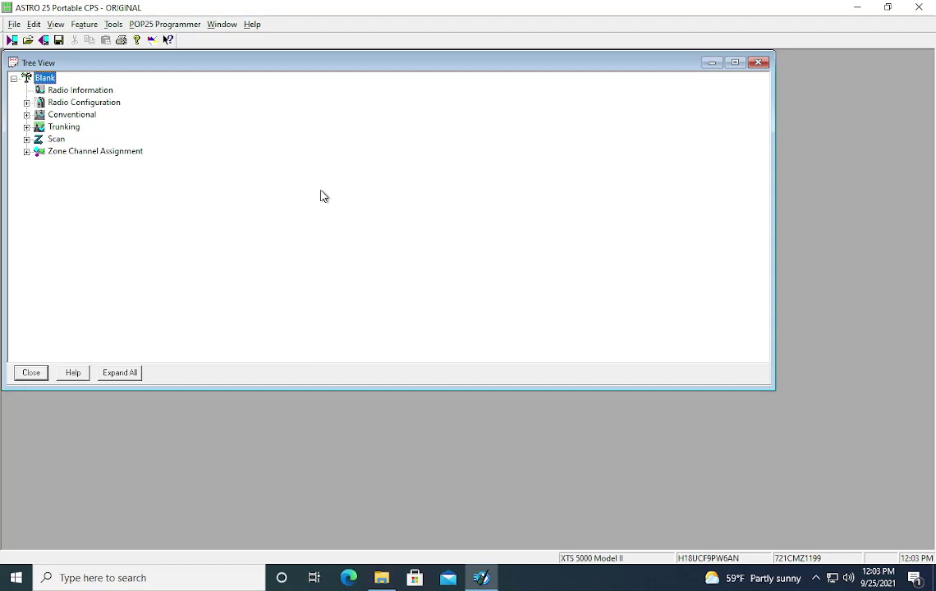
{"action": "left_click_drag", "start_coordinate": [323, 66], "coordinate": [401, 70]}
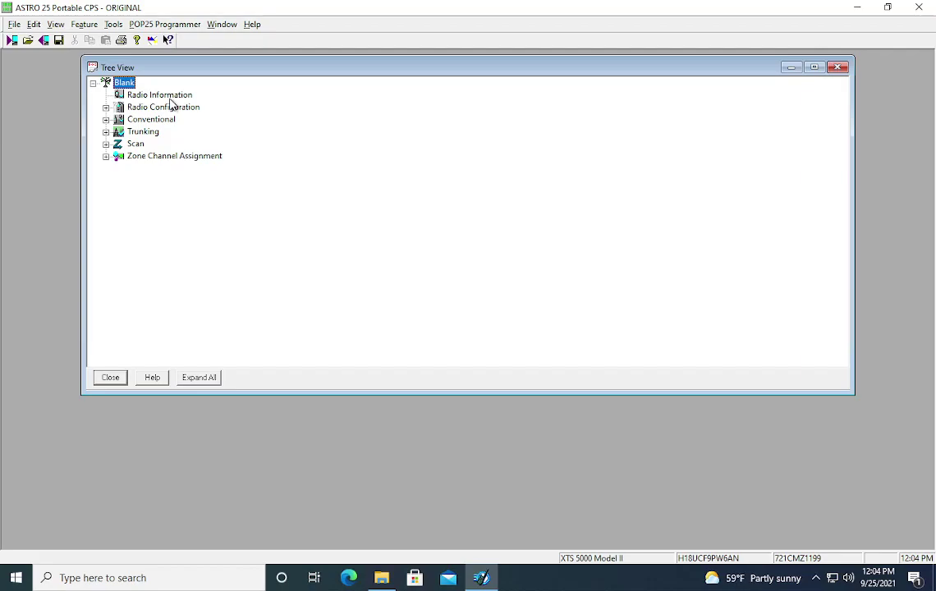
Review the radio's Feature Set in Radio Information and close the window.
{"action": "left_click", "coordinate": [172, 97]}
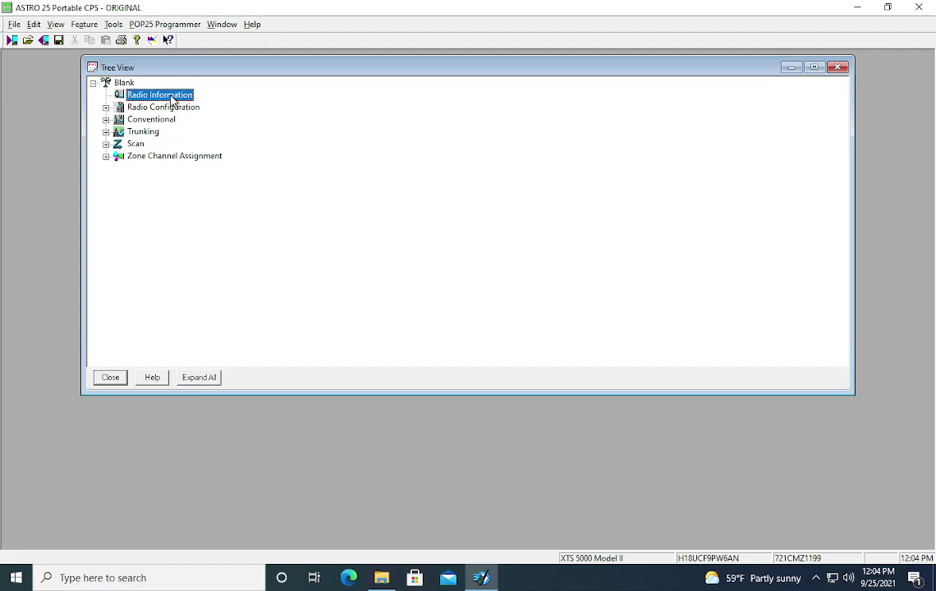
{"action": "double_click", "coordinate": [172, 96]}
{"action": "left_click", "coordinate": [174, 106]}
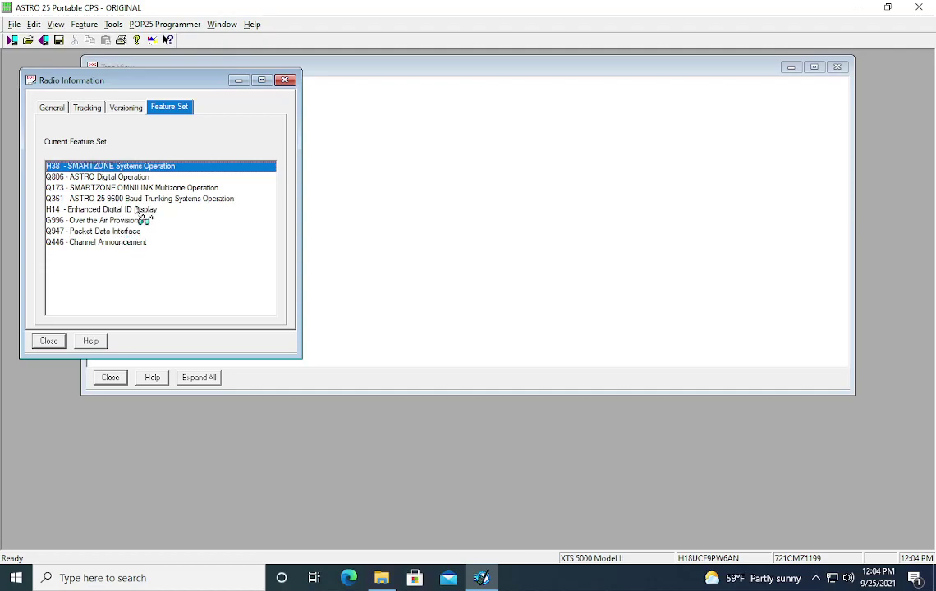
{"action": "left_click", "coordinate": [287, 80]}
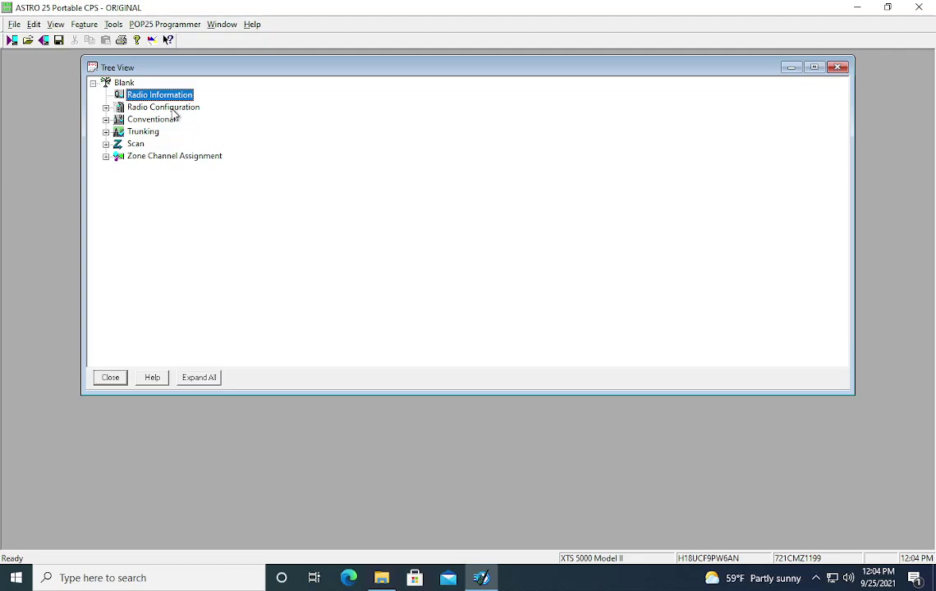
Expand Radio Configuration, review the General, Menu Items and Advanced settings of Display & Menu, and close the window.
{"action": "double_click", "coordinate": [180, 109]}
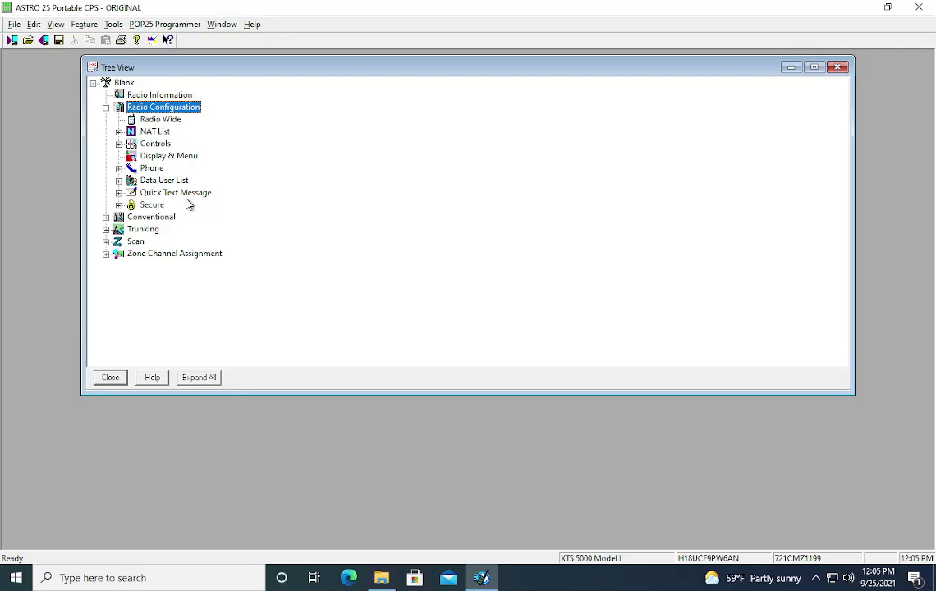
{"action": "left_click", "coordinate": [154, 206]}
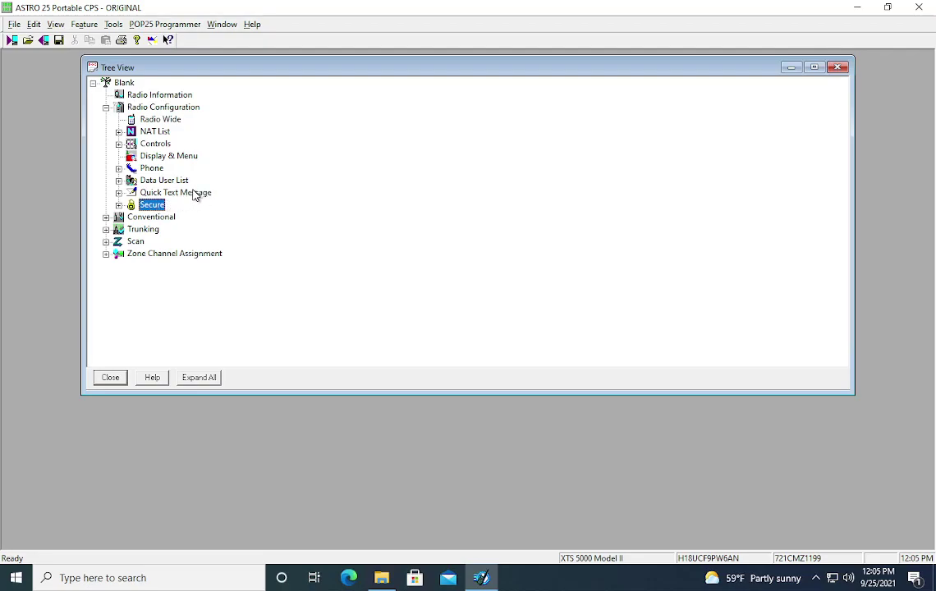
{"action": "left_click", "coordinate": [188, 192]}
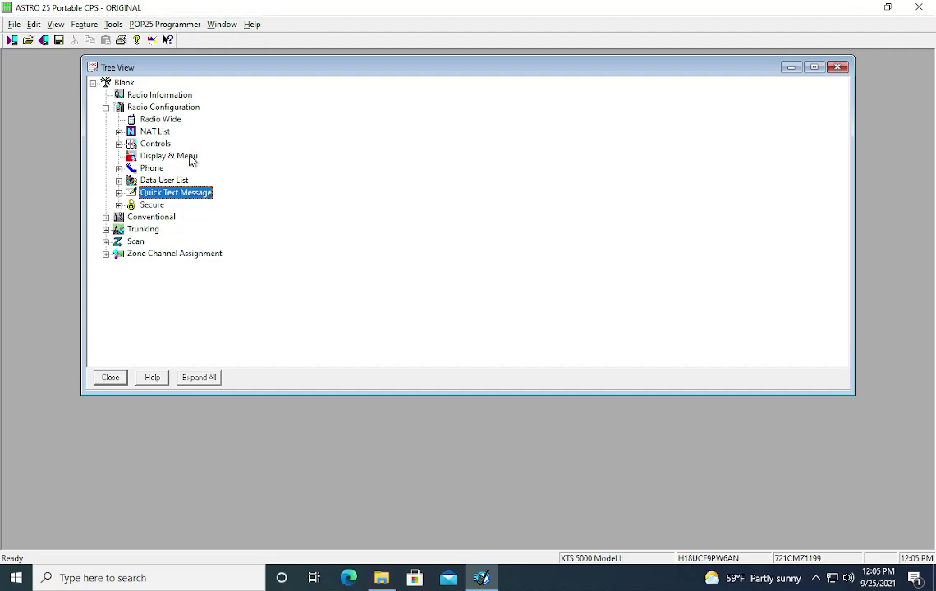
{"action": "double_click", "coordinate": [189, 156]}
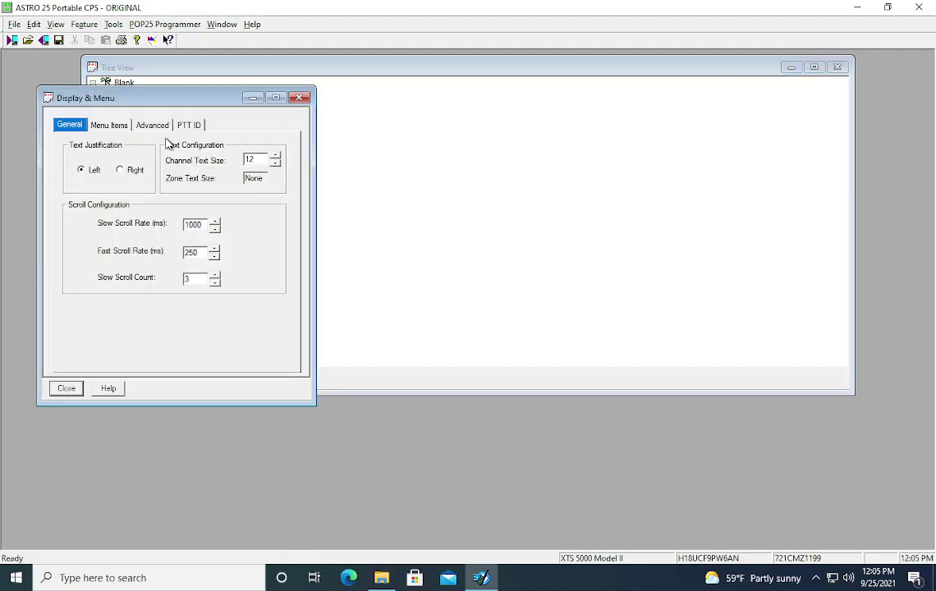
{"action": "left_click", "coordinate": [94, 124]}
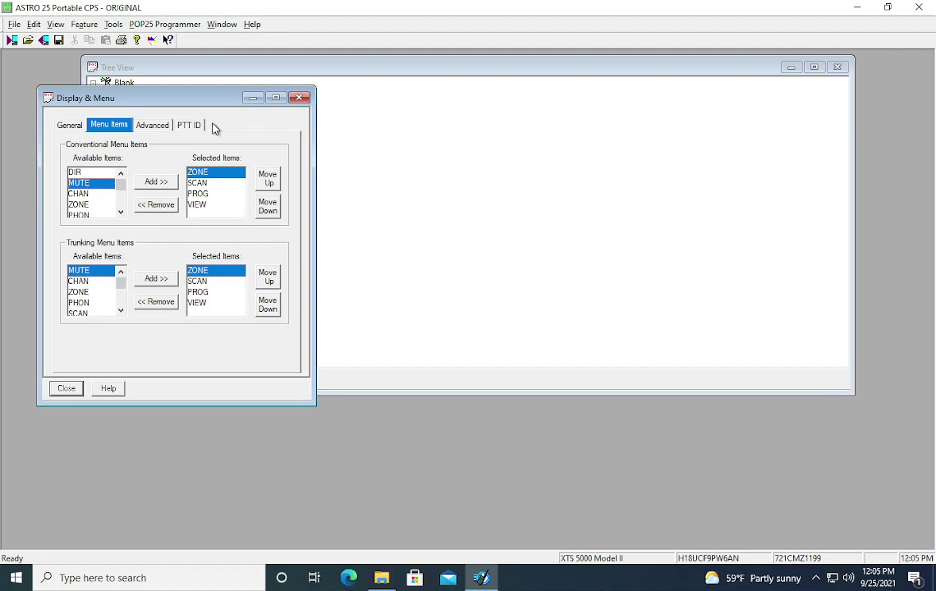
{"action": "left_click", "coordinate": [150, 125]}
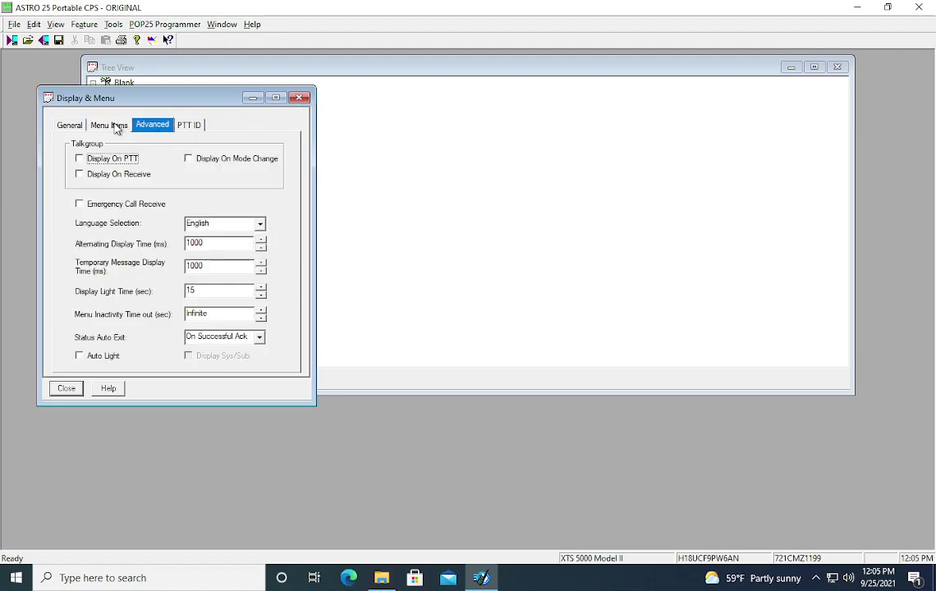
{"action": "left_click", "coordinate": [112, 126]}
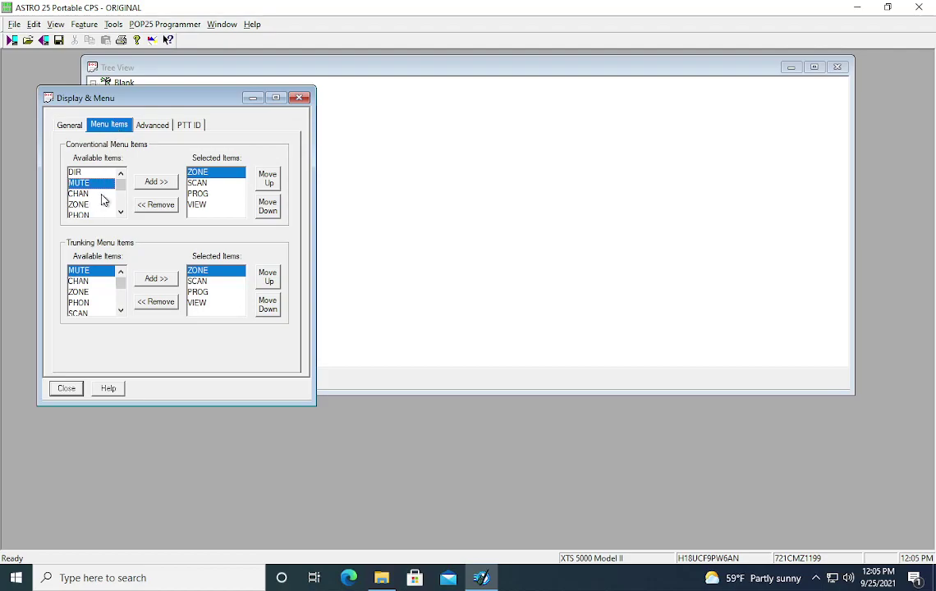
{"action": "left_click", "coordinate": [156, 126]}
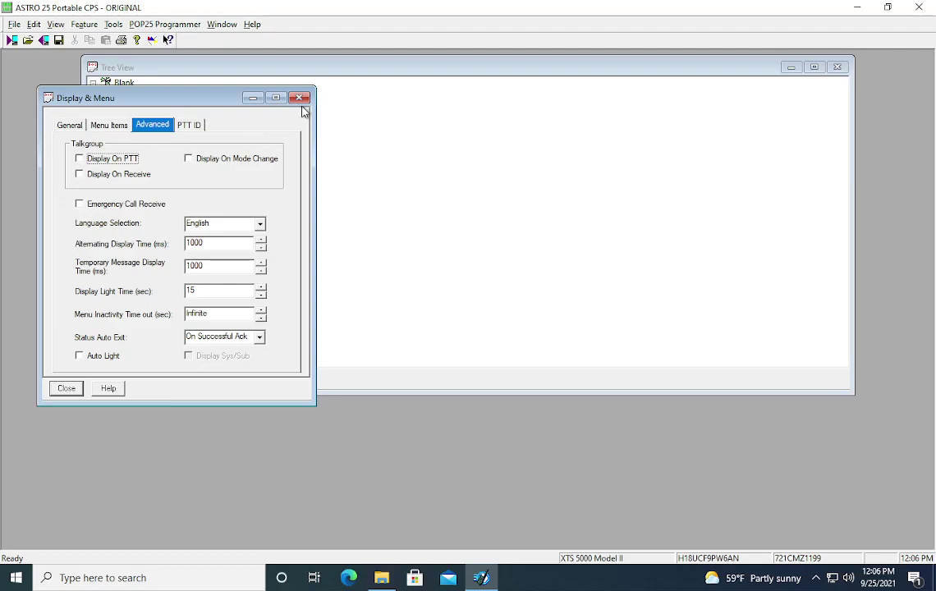
{"action": "left_click", "coordinate": [72, 127]}
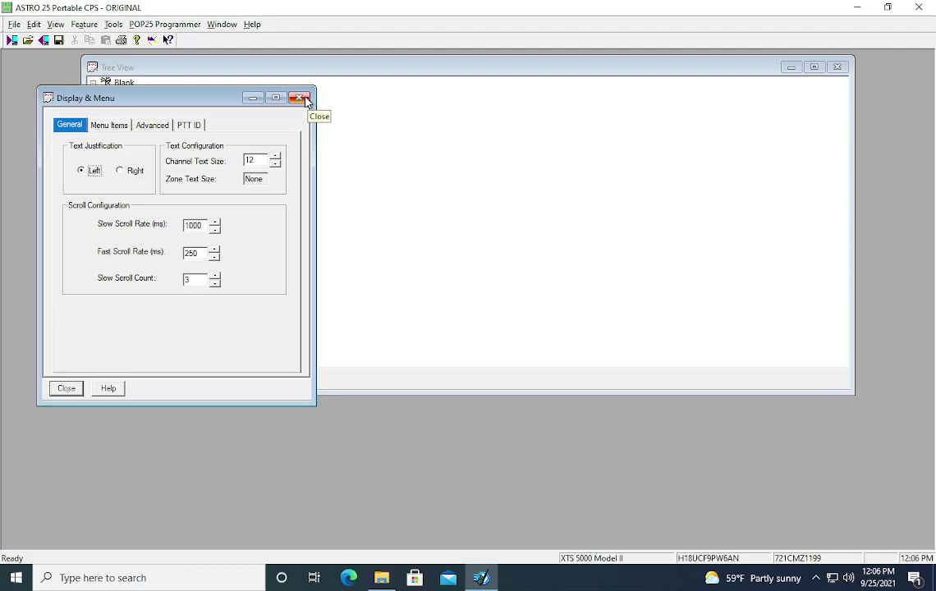
{"action": "left_click", "coordinate": [300, 98]}
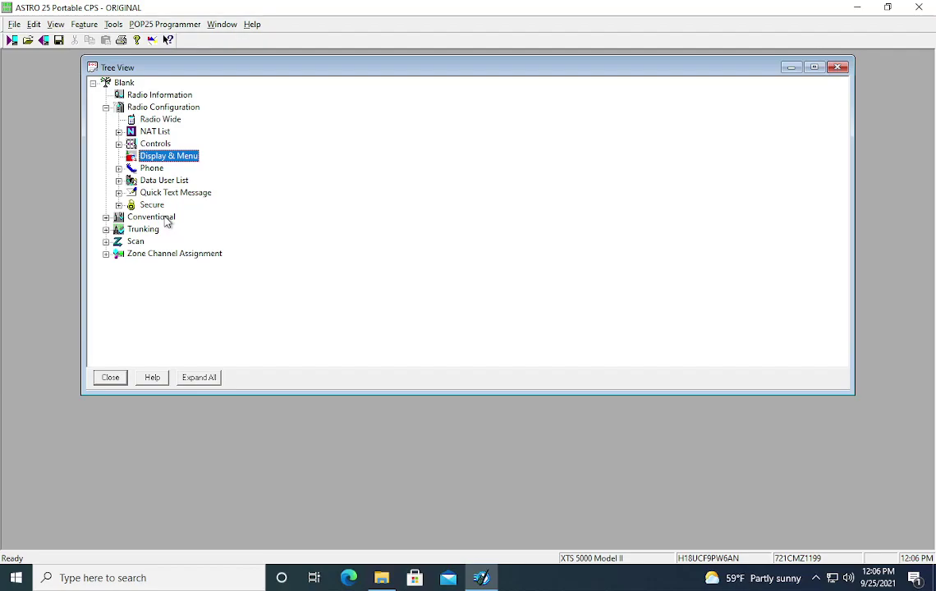
Expand Conventional, examine the MDC and DTMF options of Conventional Personality 1, and close the record.
{"action": "double_click", "coordinate": [167, 219]}
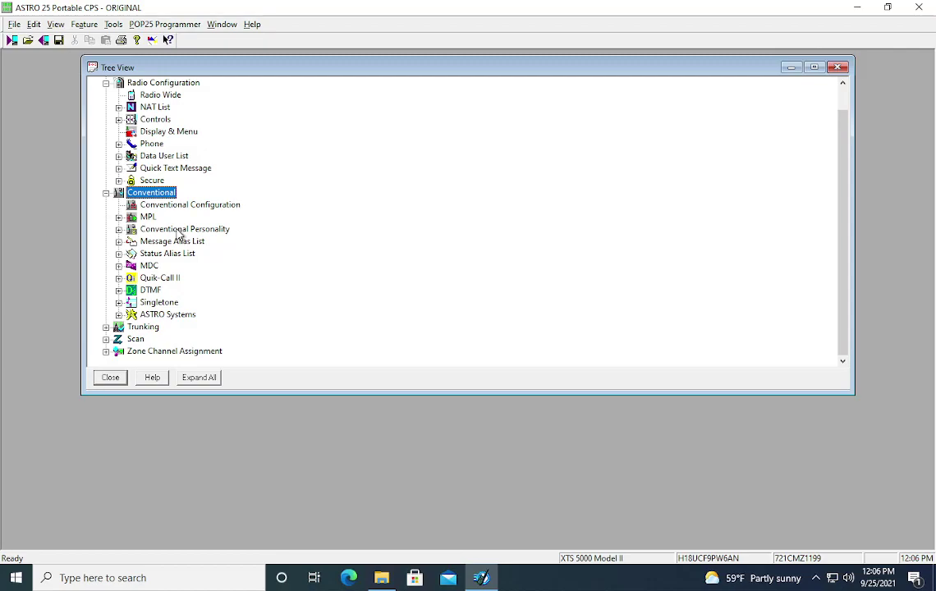
{"action": "double_click", "coordinate": [179, 231]}
{"action": "double_click", "coordinate": [187, 242]}
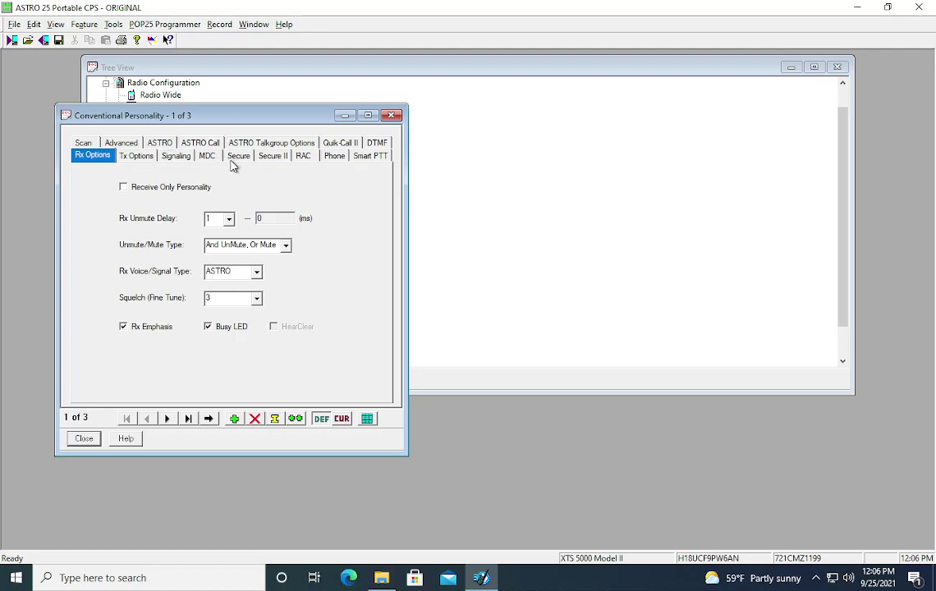
{"action": "left_click", "coordinate": [203, 156]}
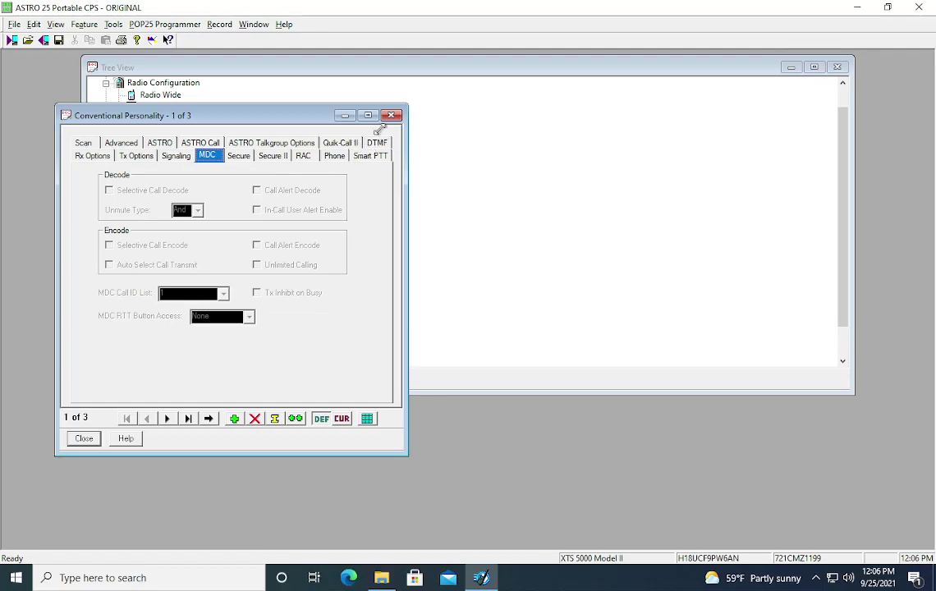
{"action": "left_click", "coordinate": [378, 144]}
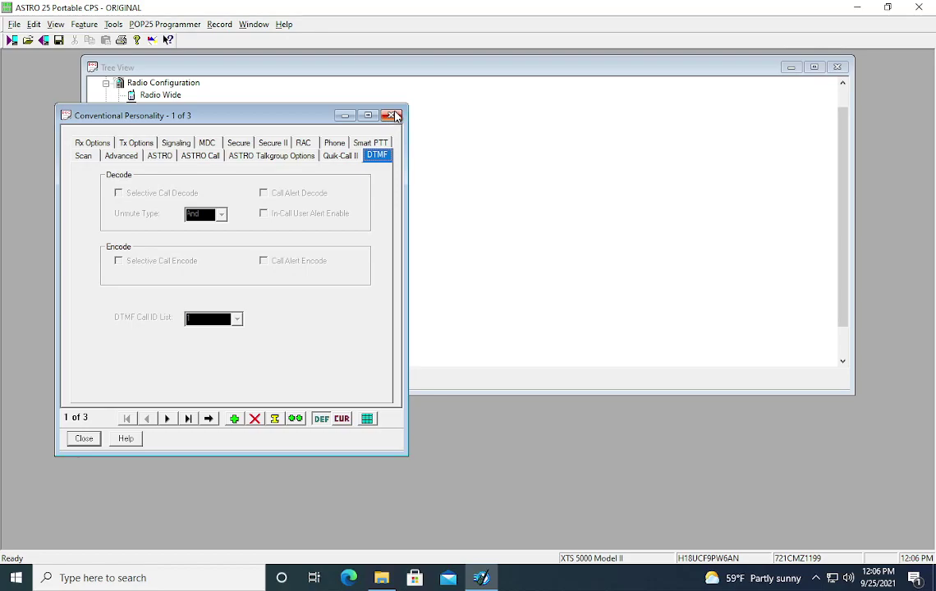
{"action": "left_click", "coordinate": [393, 116]}
Collapse the Conventional branch and briefly view the entries under Trunking before collapsing that branch too.
{"action": "double_click", "coordinate": [168, 230]}
{"action": "double_click", "coordinate": [136, 192]}
{"action": "double_click", "coordinate": [152, 231]}
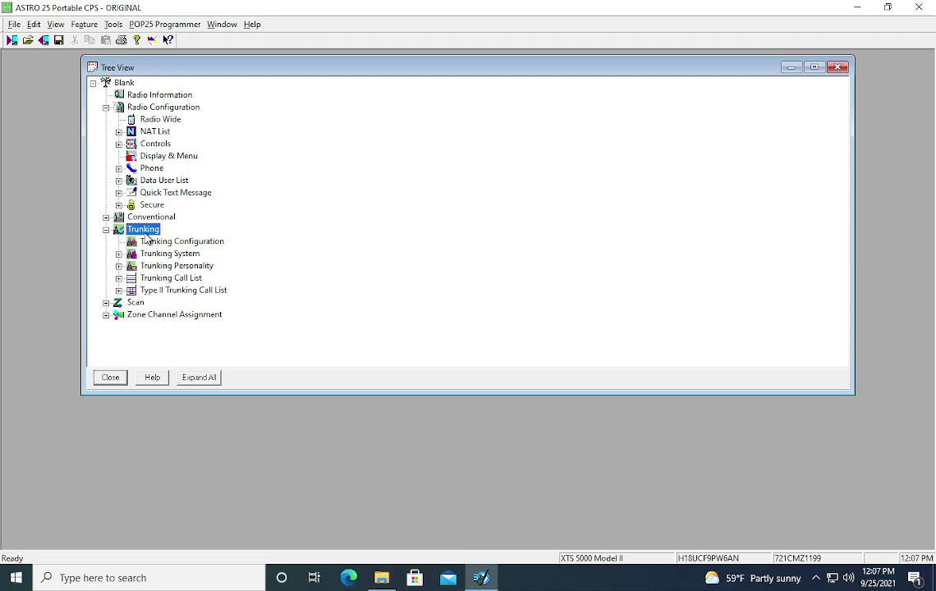
{"action": "double_click", "coordinate": [131, 232]}
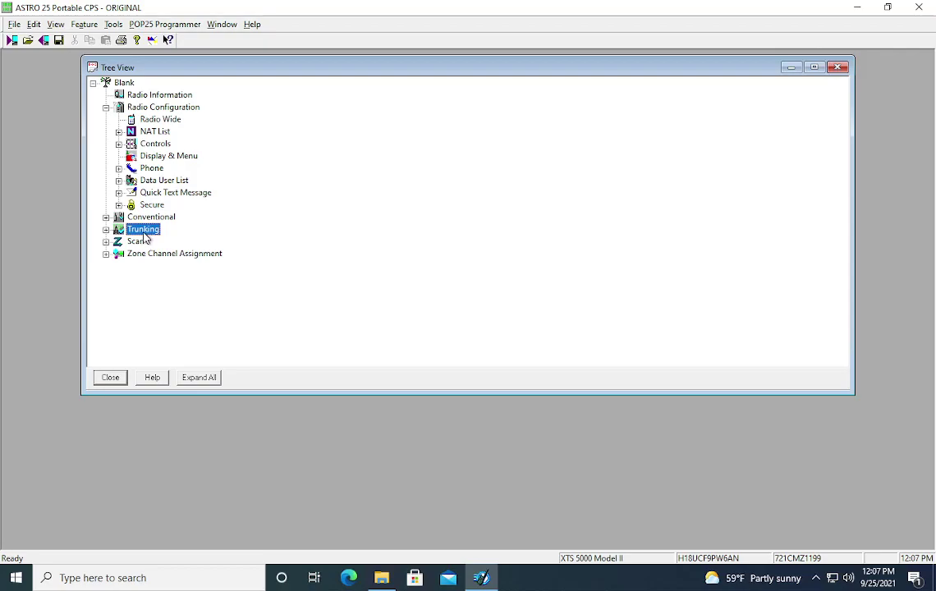
Assign zone 1, channel 1 to the first member row of Scan List 1 and close the record.
{"action": "double_click", "coordinate": [134, 242]}
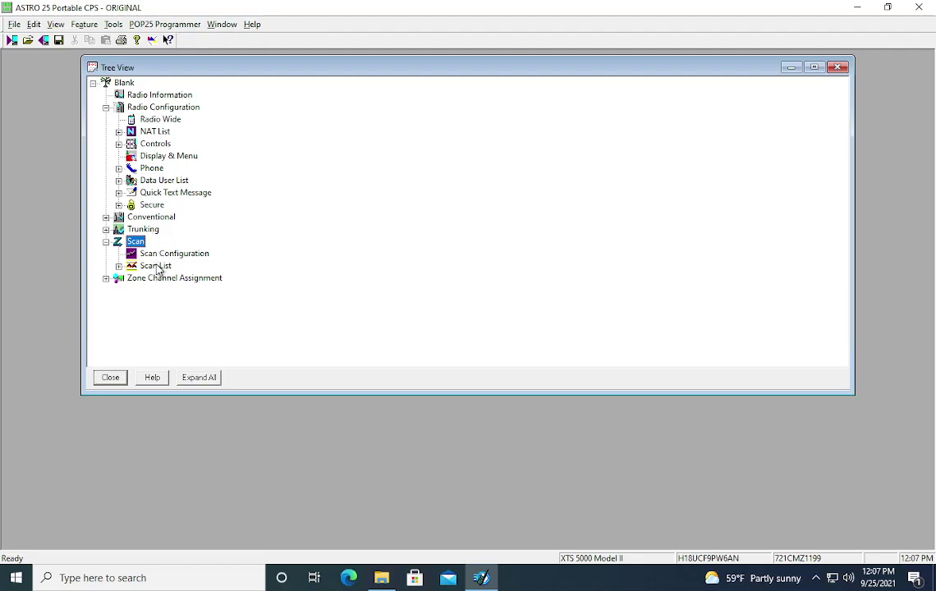
{"action": "double_click", "coordinate": [155, 265]}
{"action": "double_click", "coordinate": [174, 277]}
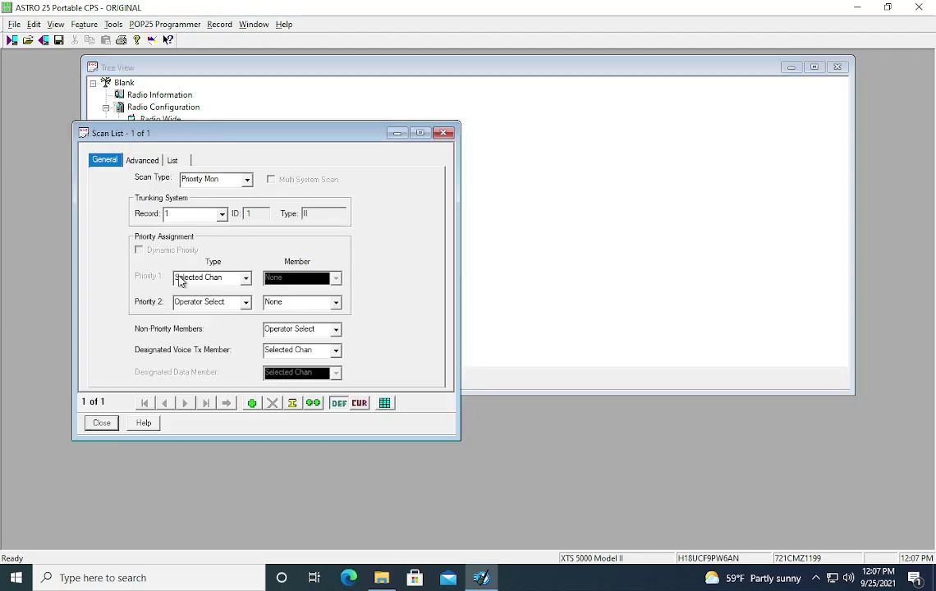
{"action": "left_click", "coordinate": [172, 161]}
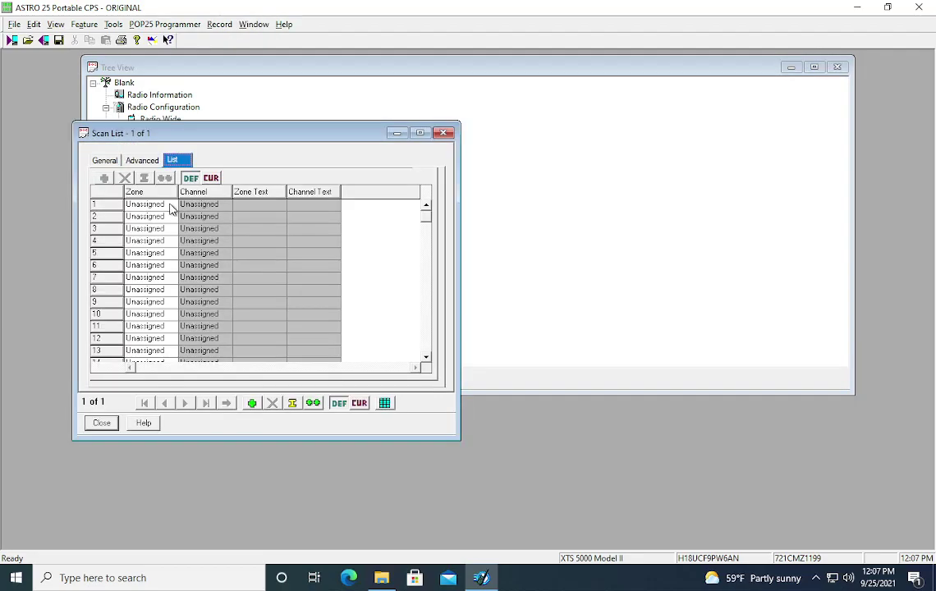
{"action": "left_click", "coordinate": [169, 204]}
{"action": "left_click", "coordinate": [171, 204]}
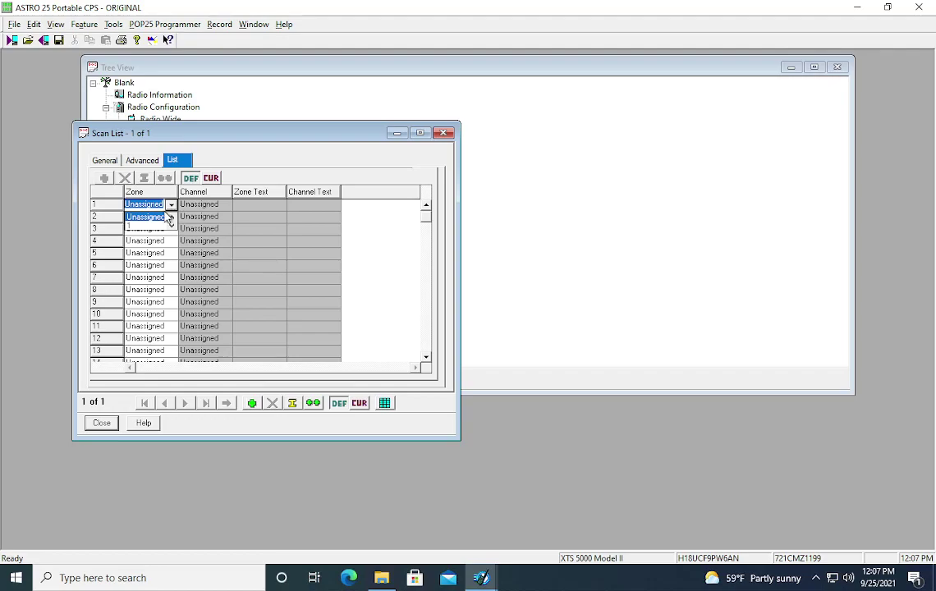
{"action": "left_click", "coordinate": [154, 229]}
{"action": "left_click", "coordinate": [222, 205]}
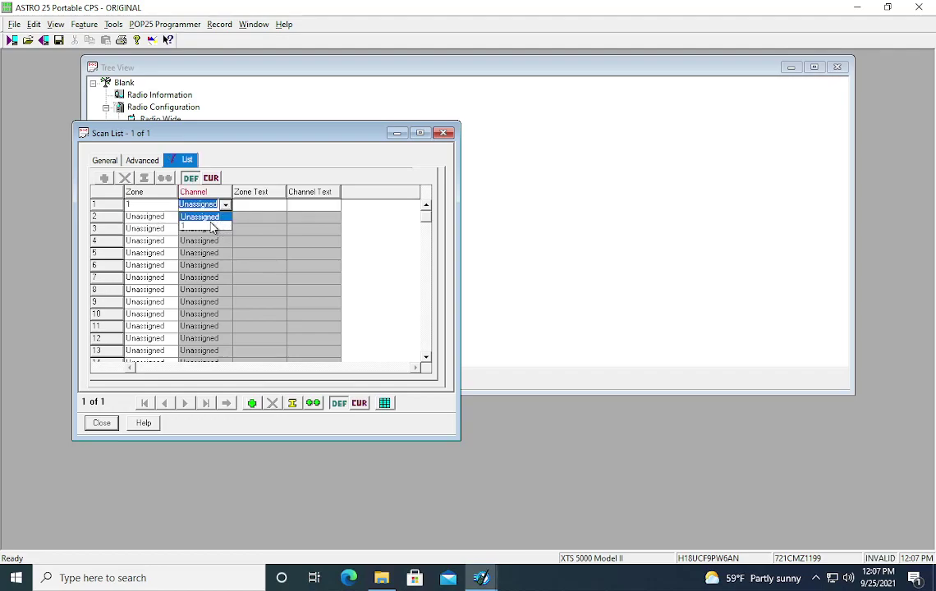
{"action": "left_click", "coordinate": [209, 229]}
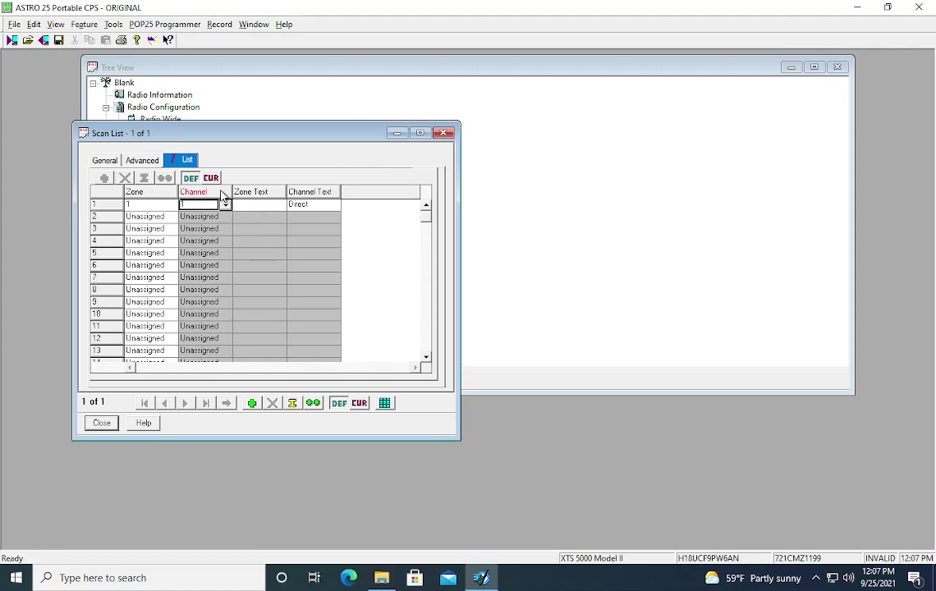
{"action": "left_click_drag", "start_coordinate": [220, 194], "coordinate": [212, 214]}
{"action": "left_click", "coordinate": [215, 217]}
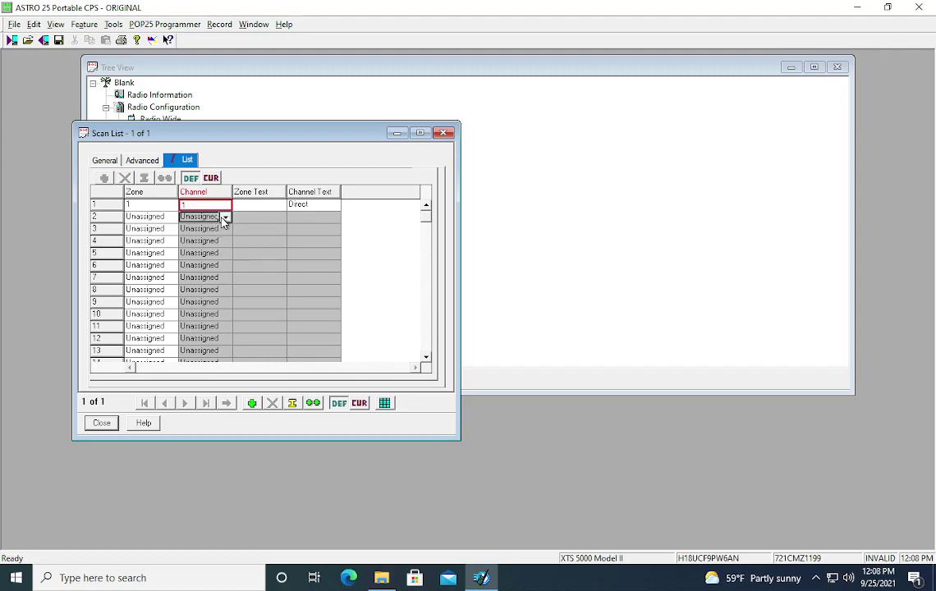
{"action": "left_click", "coordinate": [443, 134]}
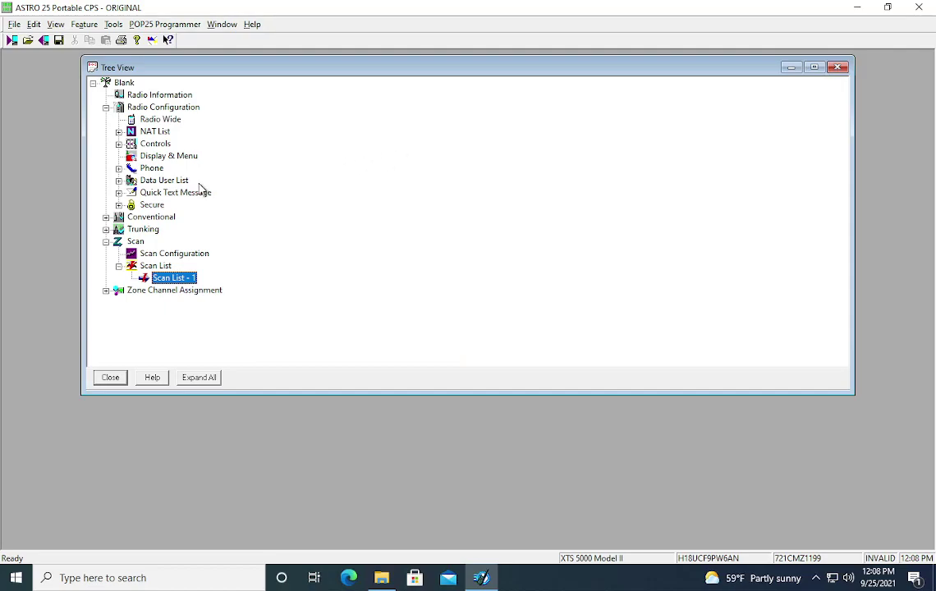
Expand the Conventional Personality records under Conventional and select Conventional Personality 3.
{"action": "left_click", "coordinate": [166, 218]}
{"action": "double_click", "coordinate": [168, 220]}
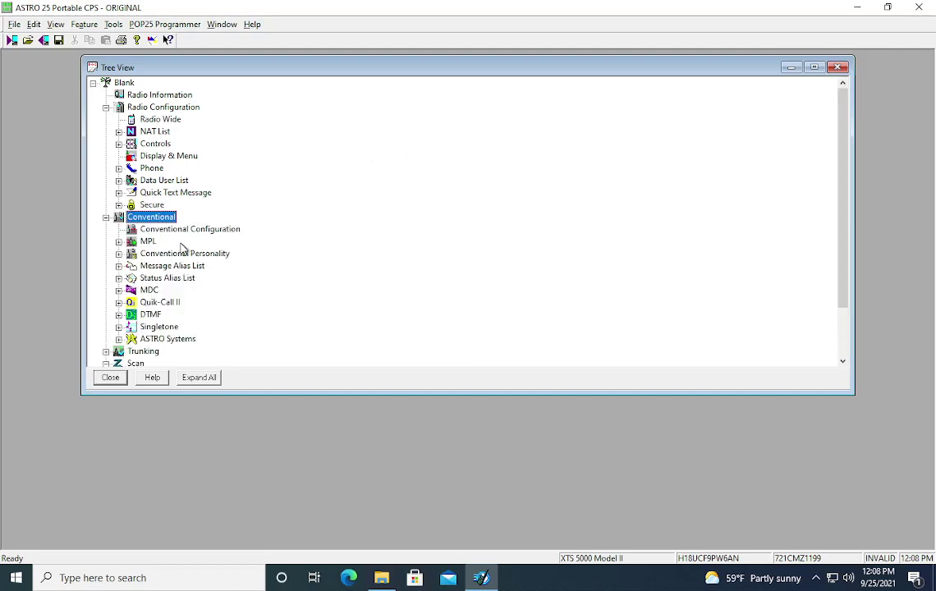
{"action": "double_click", "coordinate": [193, 253]}
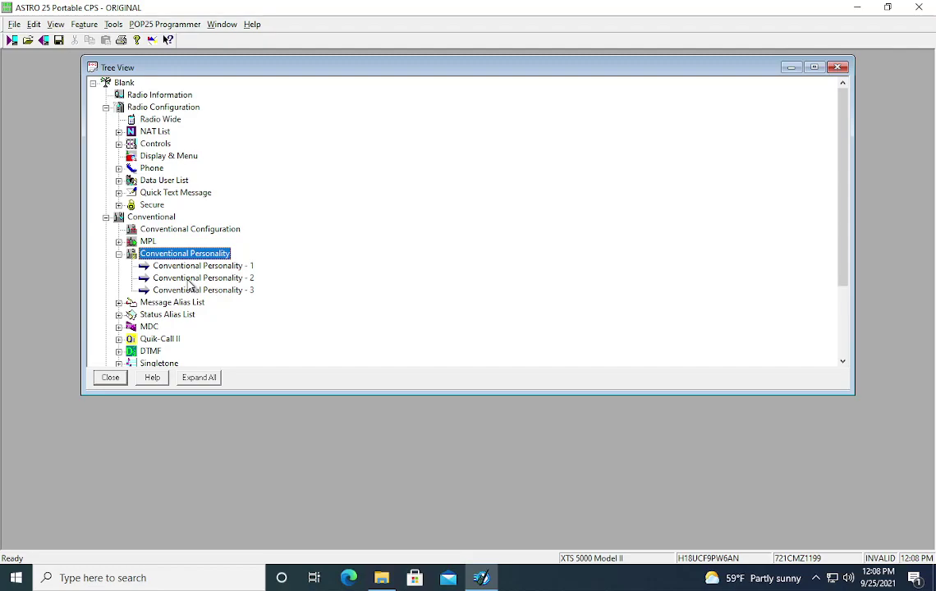
{"action": "scroll", "coordinate": [190, 285], "scroll_direction": "down", "scroll_amount": 2}
{"action": "left_click", "coordinate": [243, 217]}
{"action": "scroll", "coordinate": [240, 238], "scroll_direction": "down", "scroll_amount": 1}
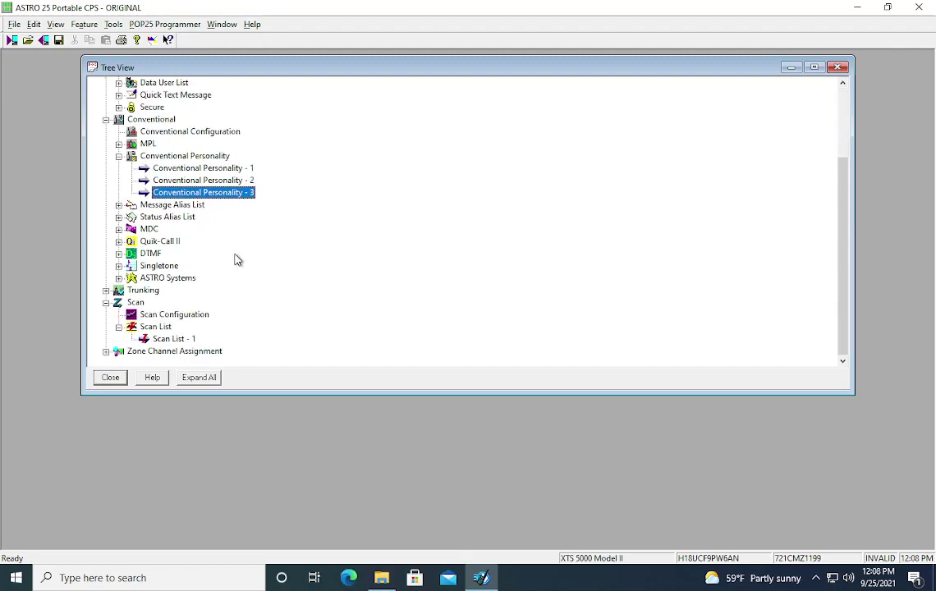
Open the member list of Scan List 1 and set the first row's channel to Unassigned.
{"action": "left_click", "coordinate": [169, 340]}
{"action": "double_click", "coordinate": [154, 341]}
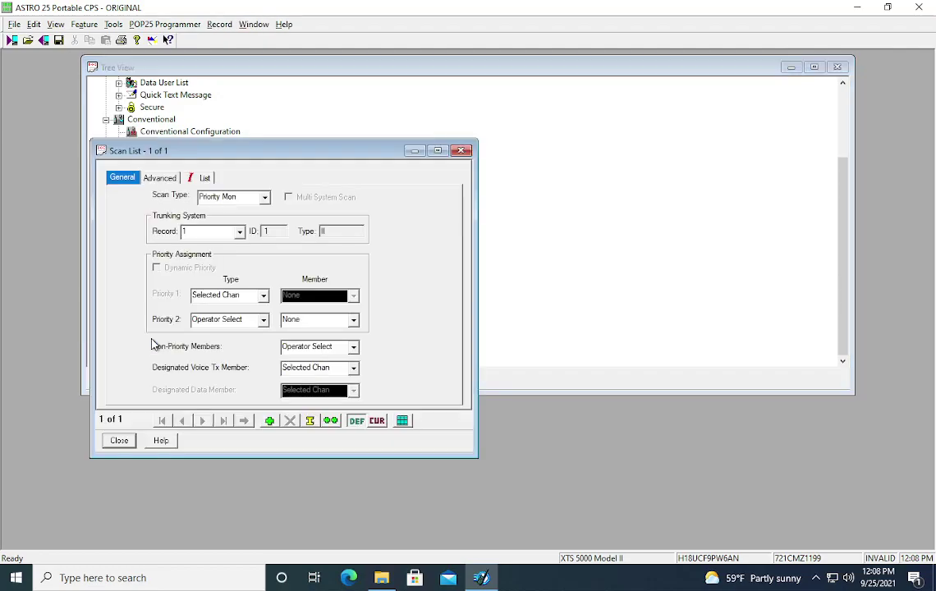
{"action": "left_click", "coordinate": [202, 178]}
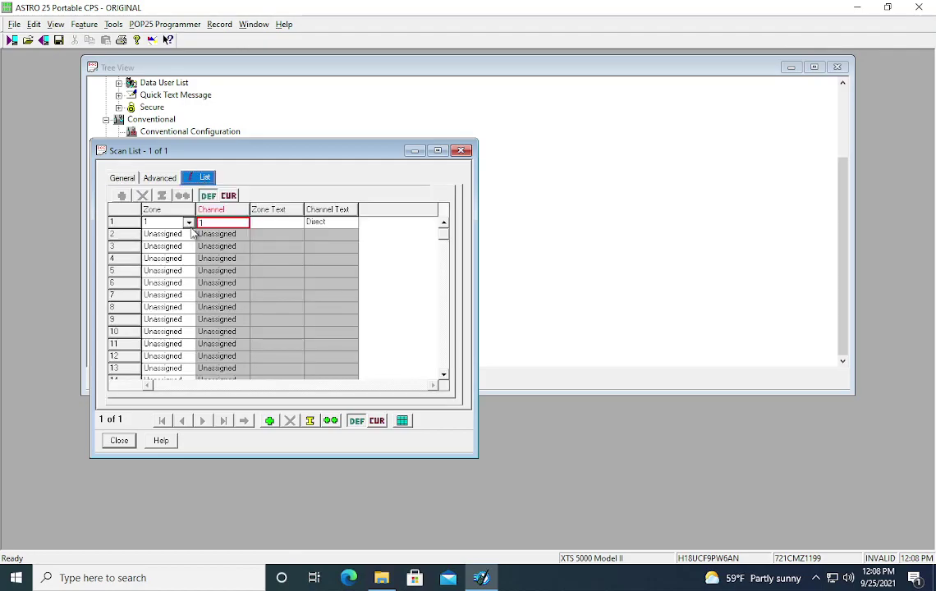
{"action": "left_click", "coordinate": [189, 222]}
{"action": "left_click", "coordinate": [174, 235]}
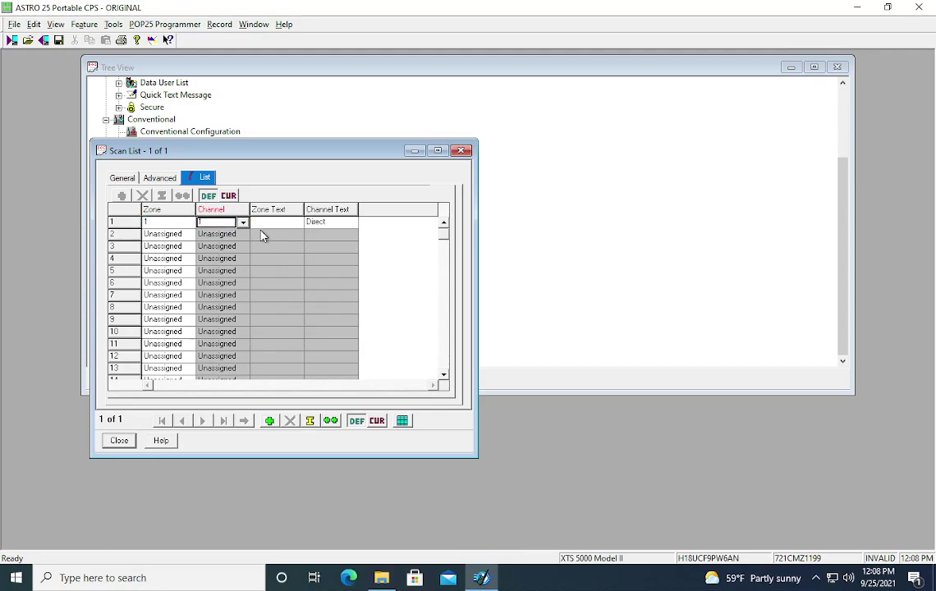
{"action": "left_click", "coordinate": [243, 222]}
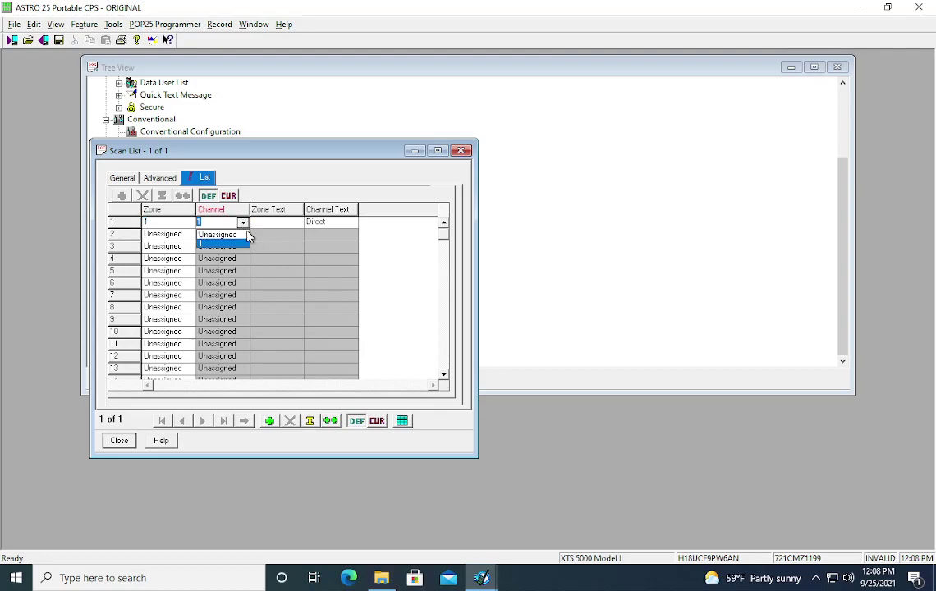
{"action": "left_click", "coordinate": [233, 245]}
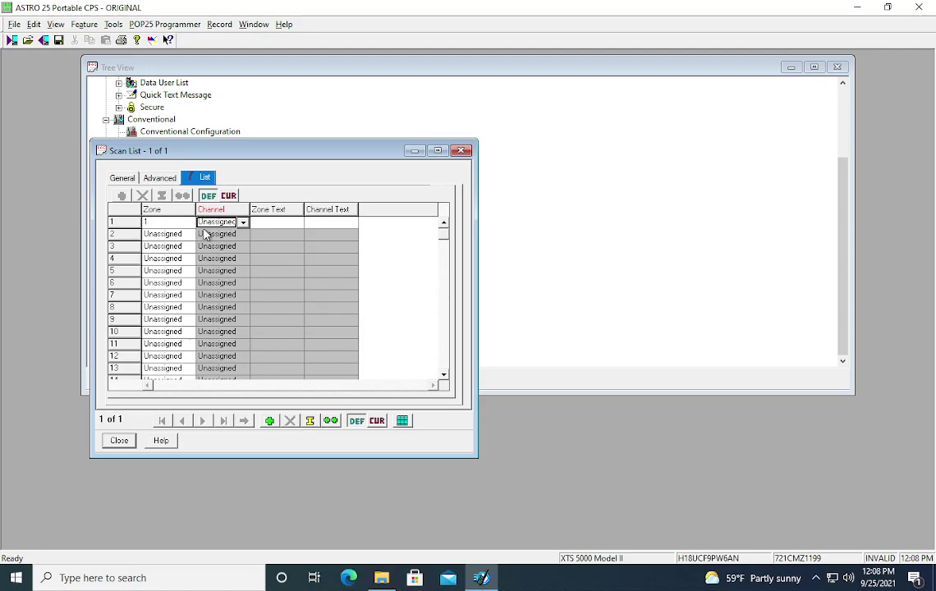
Clear the zone assignment of the first member row in Scan List 1 and close the record.
{"action": "left_click", "coordinate": [183, 226]}
{"action": "left_click", "coordinate": [188, 225]}
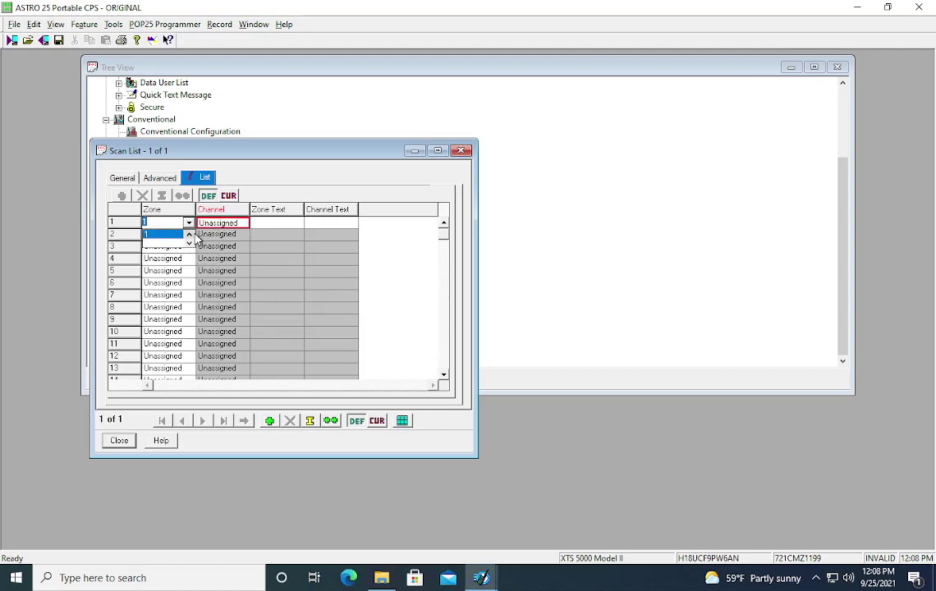
{"action": "left_click", "coordinate": [180, 236]}
{"action": "left_click", "coordinate": [218, 258]}
{"action": "left_click", "coordinate": [462, 153]}
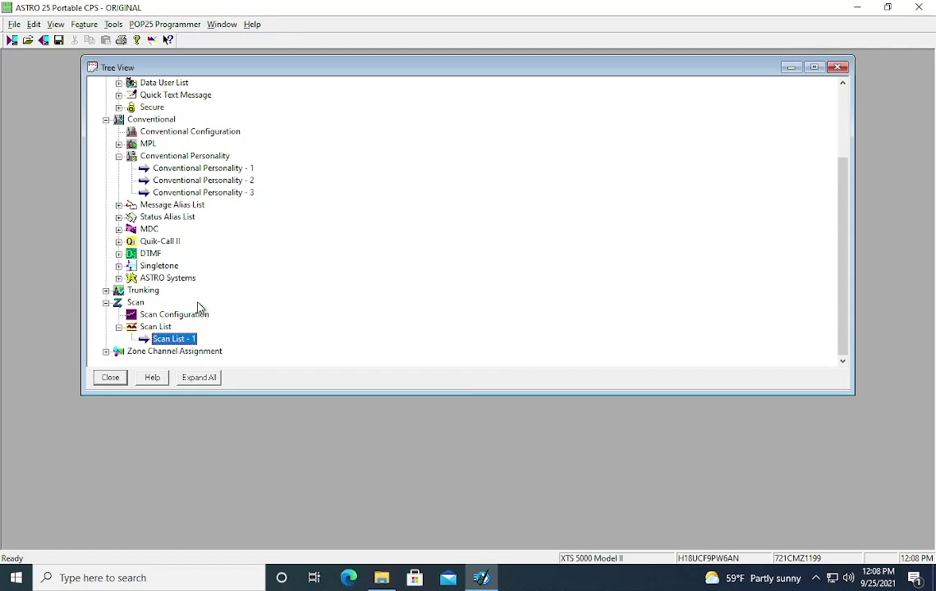
Open the channel list of Zone Channel Assignment 1 and widen its window to show more columns.
{"action": "double_click", "coordinate": [187, 353]}
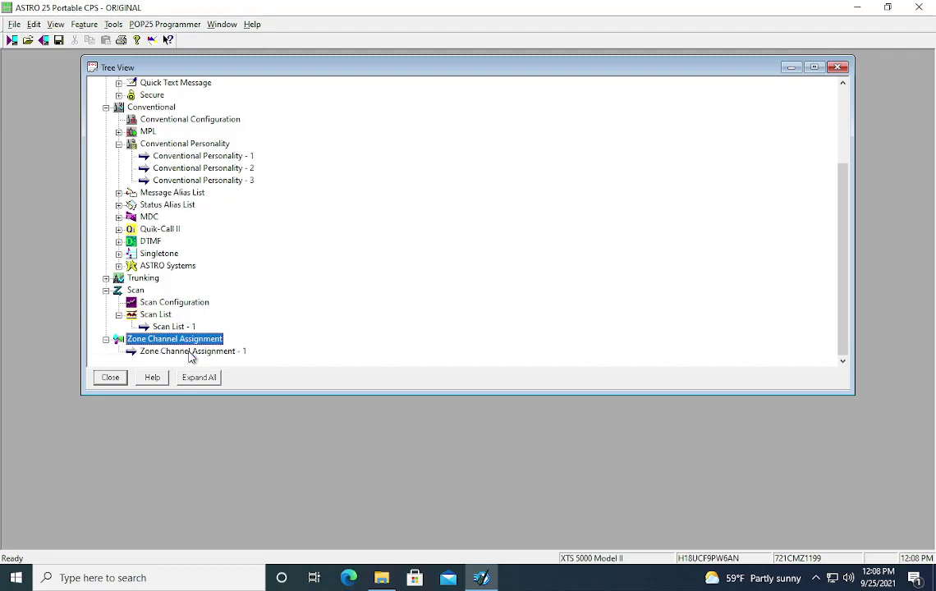
{"action": "double_click", "coordinate": [197, 353]}
{"action": "left_click", "coordinate": [174, 196]}
{"action": "left_click", "coordinate": [447, 310]}
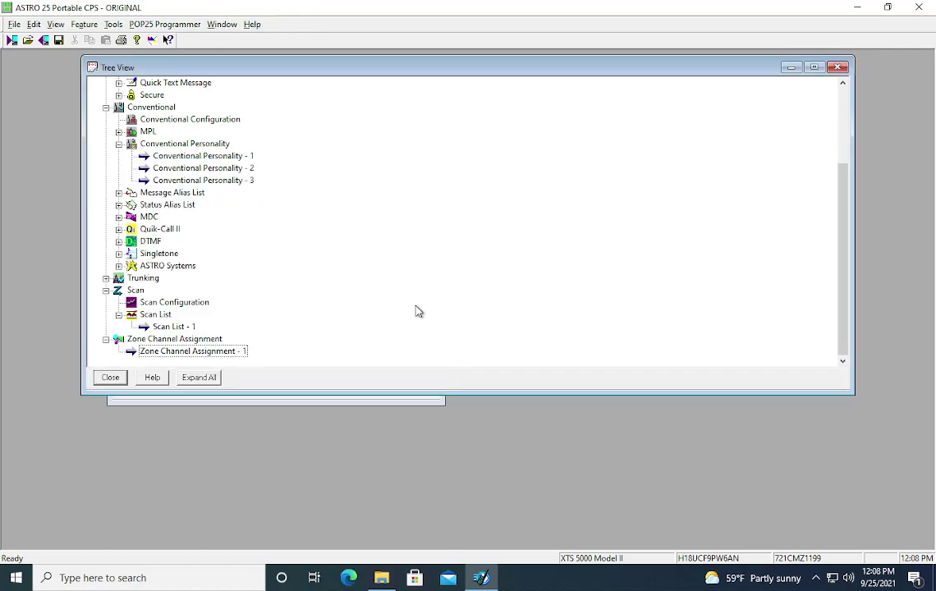
{"action": "left_click_drag", "start_coordinate": [367, 73], "coordinate": [381, 249]}
{"action": "left_click", "coordinate": [320, 171]}
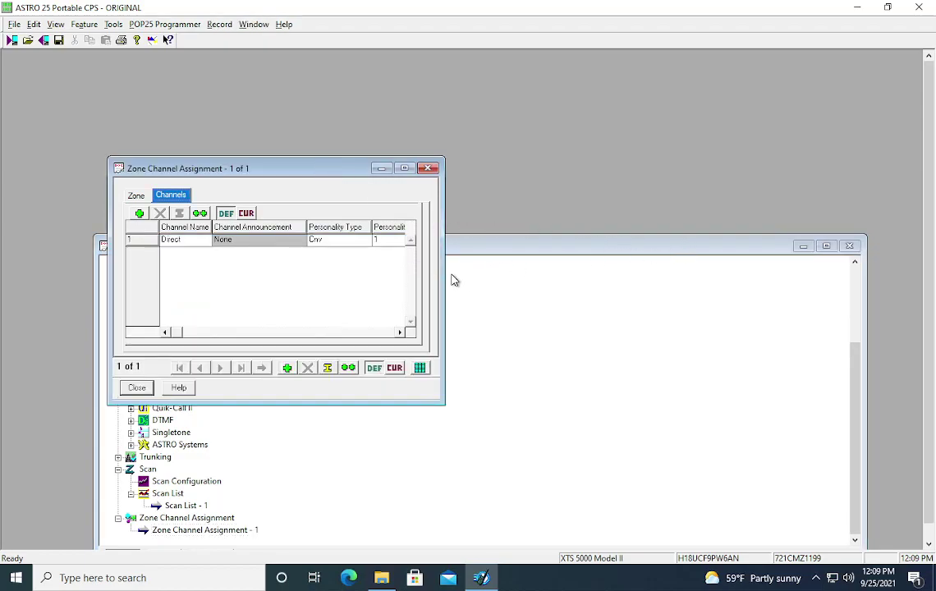
{"action": "left_click_drag", "start_coordinate": [444, 279], "coordinate": [753, 312]}
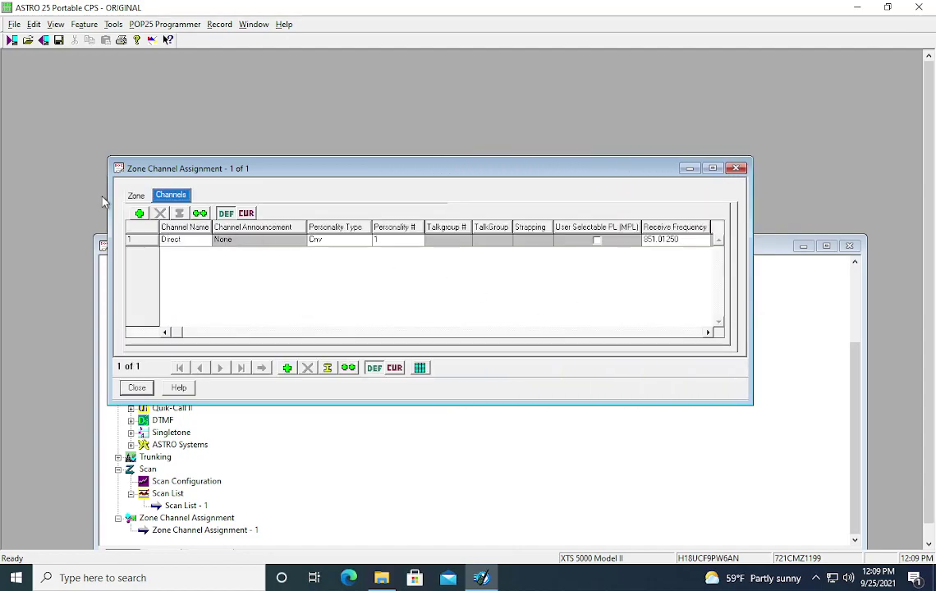
{"action": "left_click", "coordinate": [136, 195]}
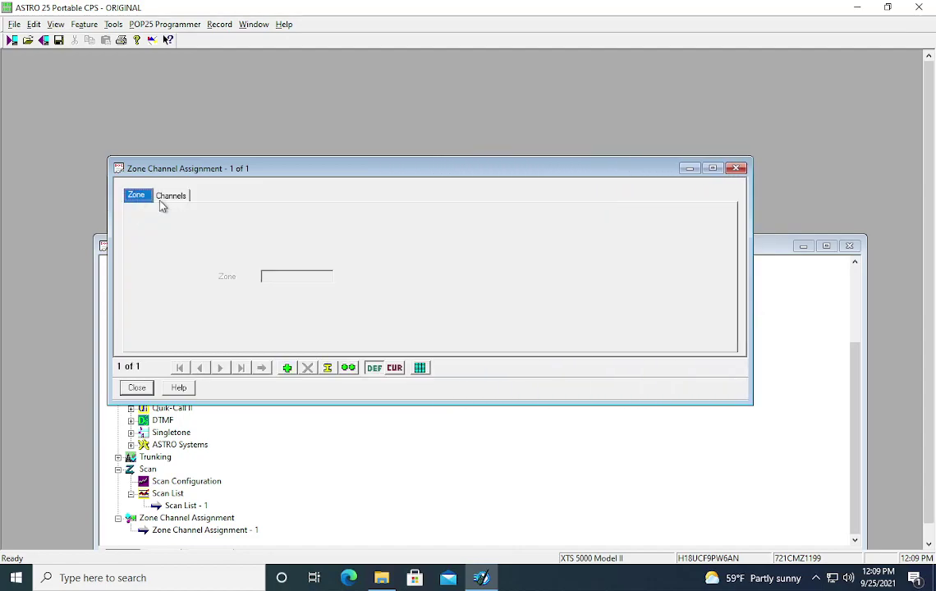
{"action": "left_click", "coordinate": [168, 195]}
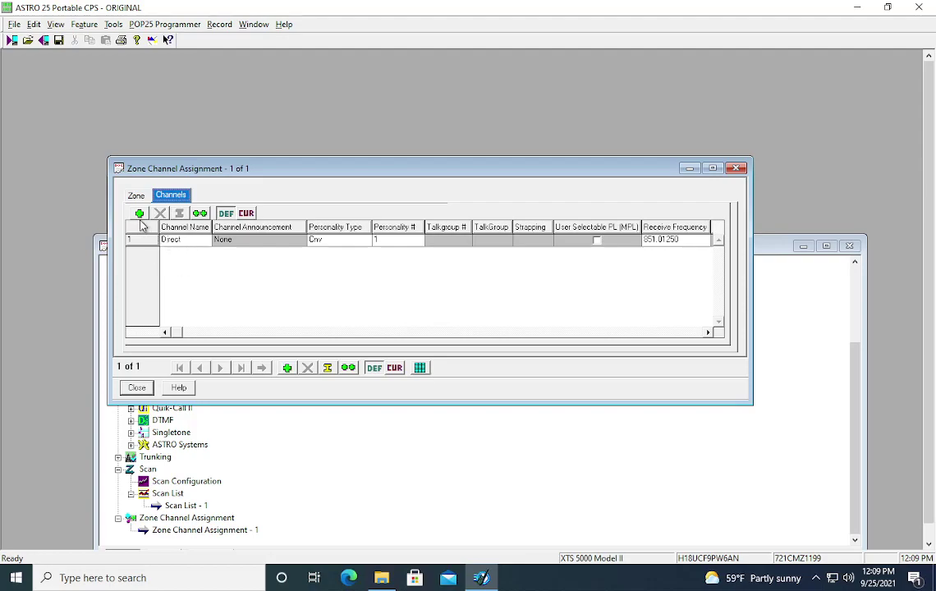
Add a second channel to the zone with personality type Cnv and personality number 1.
{"action": "left_click", "coordinate": [140, 213]}
{"action": "left_click", "coordinate": [198, 254]}
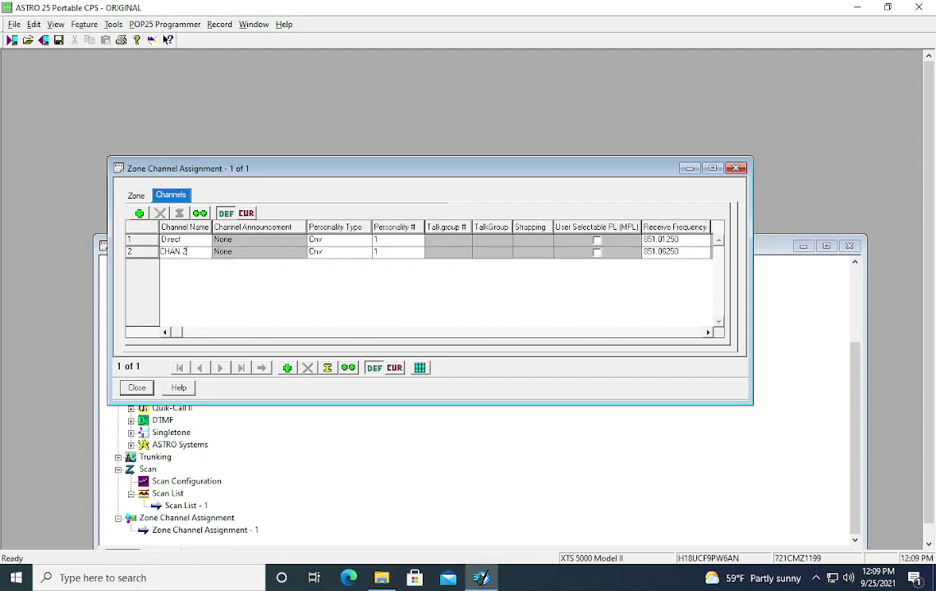
{"action": "left_click", "coordinate": [339, 253]}
{"action": "left_click", "coordinate": [364, 252]}
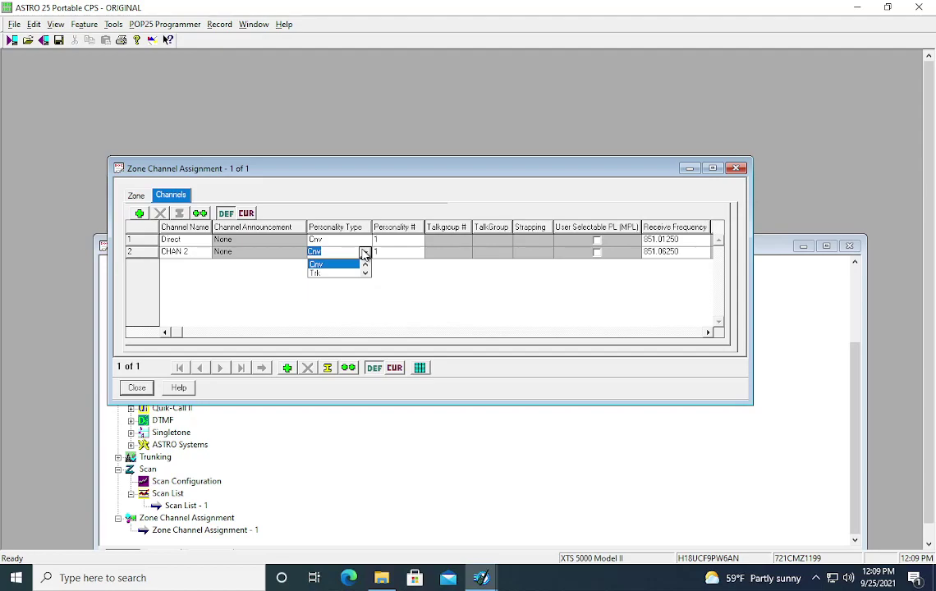
{"action": "left_click", "coordinate": [396, 252]}
{"action": "left_click", "coordinate": [417, 254]}
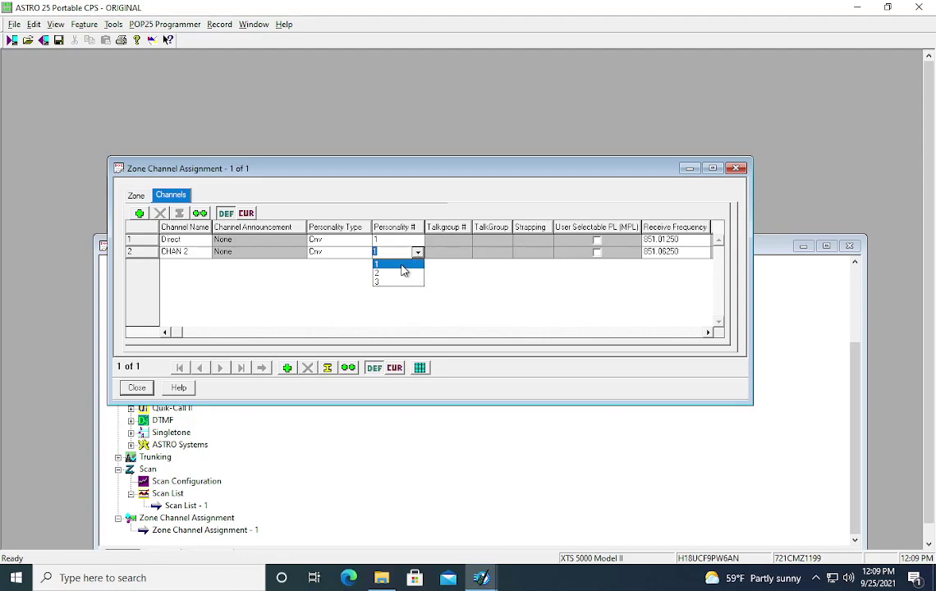
{"action": "left_click", "coordinate": [401, 266]}
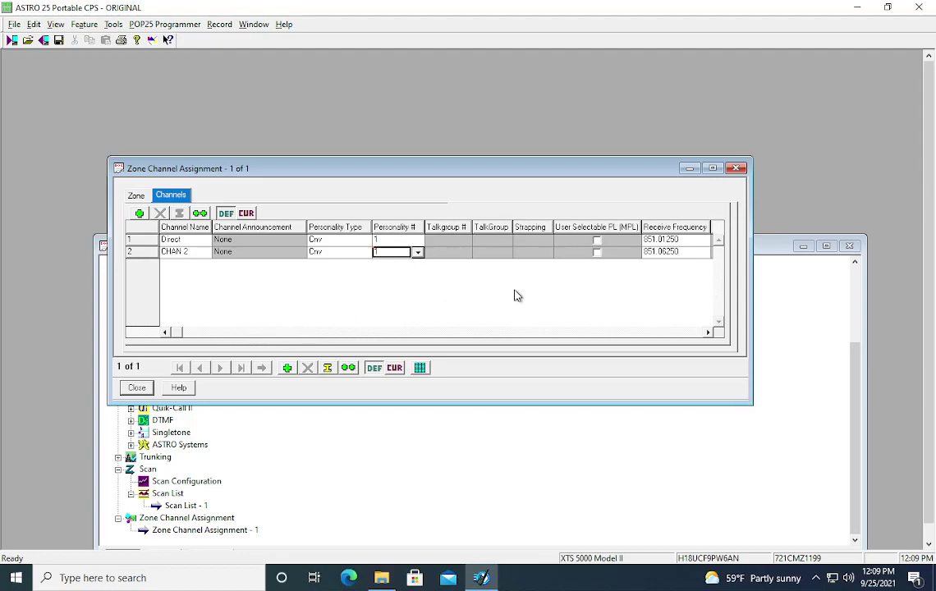
Examine the receive frequency, receive squelch and transmit frequency columns for both channels in the zone.
{"action": "left_click", "coordinate": [707, 333]}
{"action": "left_click", "coordinate": [708, 332]}
{"action": "left_click", "coordinate": [708, 332]}
{"action": "left_click", "coordinate": [707, 333]}
{"action": "left_click", "coordinate": [707, 332]}
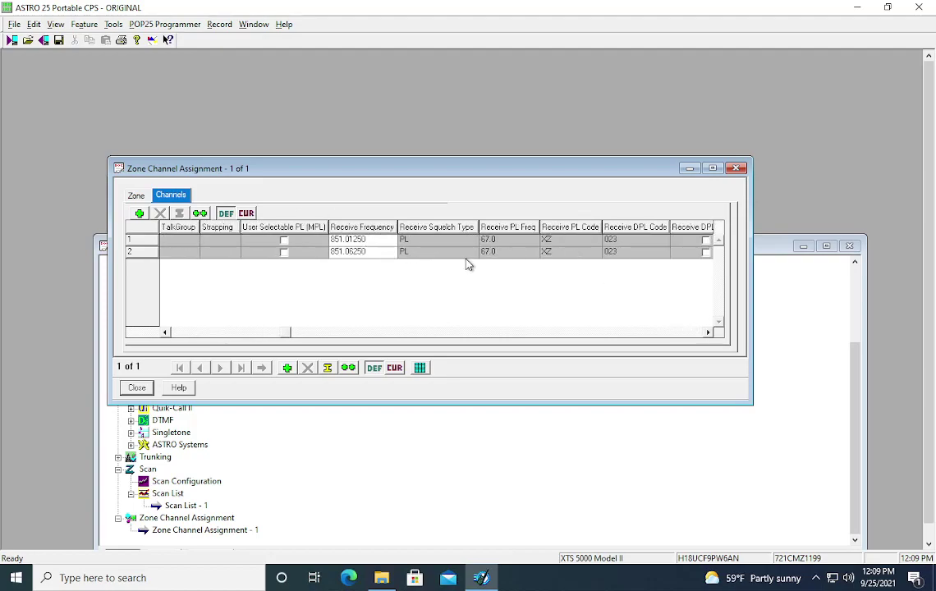
{"action": "left_click", "coordinate": [708, 332]}
{"action": "left_click", "coordinate": [709, 332]}
{"action": "left_click", "coordinate": [709, 333]}
{"action": "left_click", "coordinate": [708, 333]}
{"action": "left_click", "coordinate": [708, 332]}
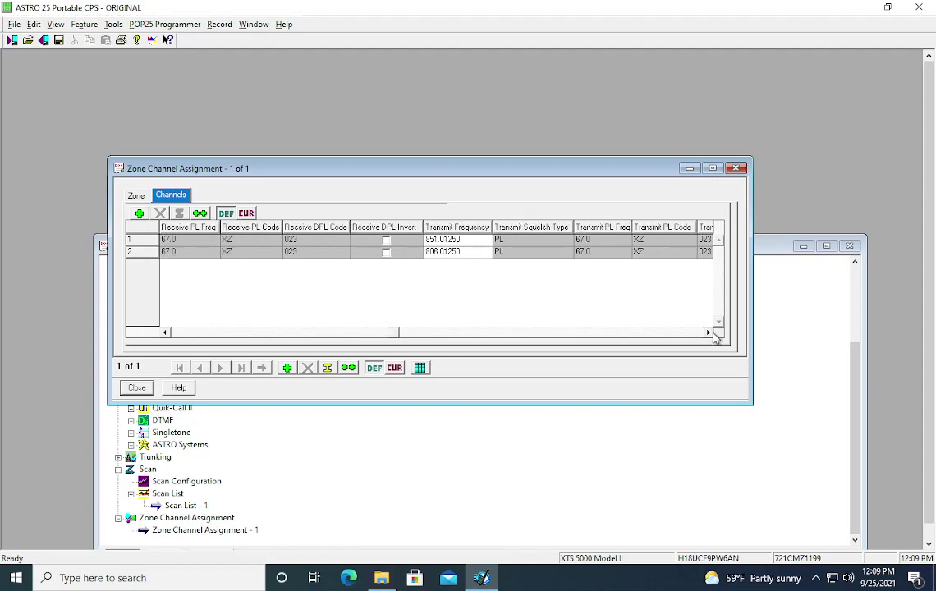
{"action": "left_click", "coordinate": [710, 334]}
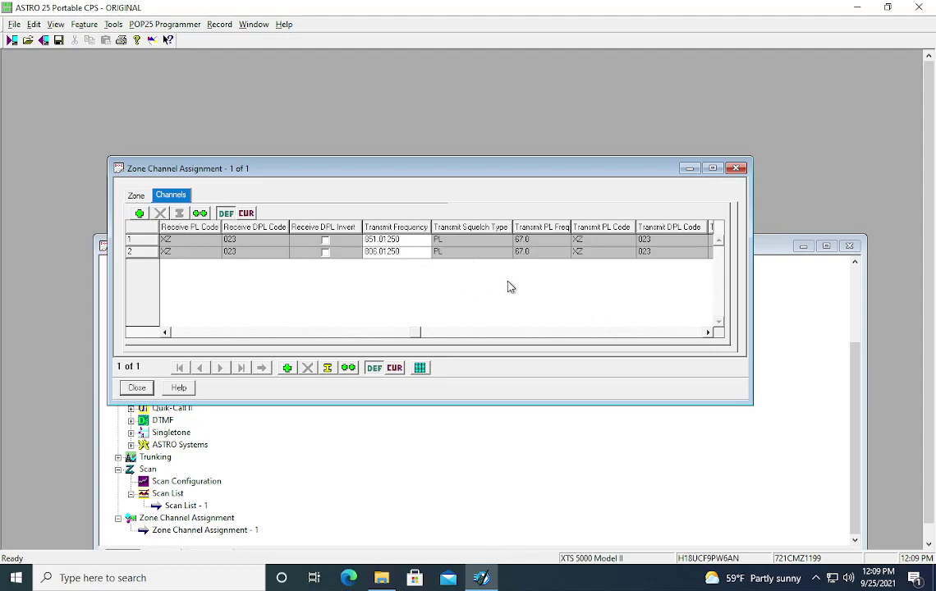
Examine the transmit deviation, channel spacing, talkaround and network ID columns for both channels.
{"action": "left_click", "coordinate": [709, 335]}
{"action": "left_click", "coordinate": [709, 335]}
{"action": "left_click", "coordinate": [709, 334]}
{"action": "left_click", "coordinate": [709, 335]}
{"action": "left_click", "coordinate": [709, 334]}
{"action": "left_click", "coordinate": [709, 335]}
{"action": "left_click", "coordinate": [709, 335]}
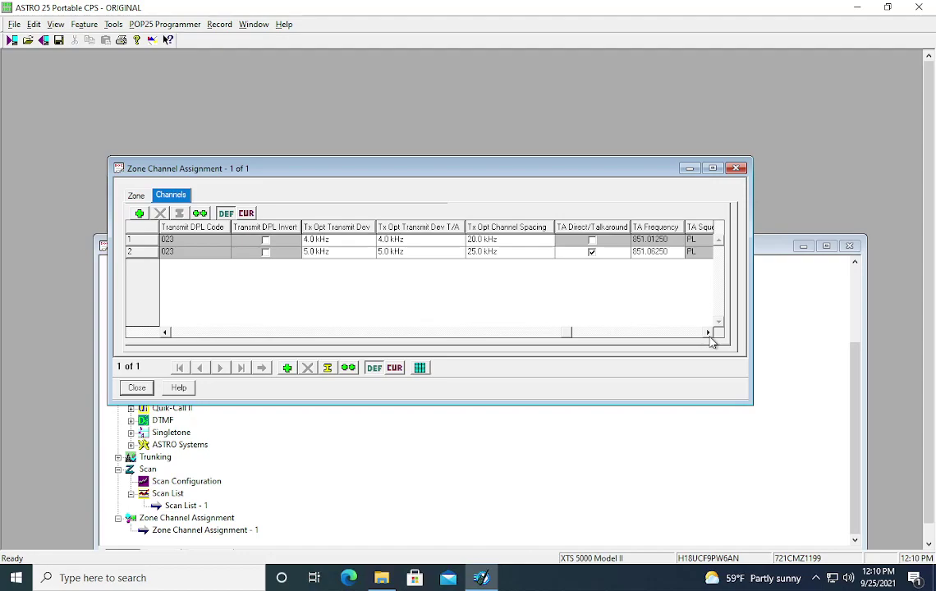
{"action": "left_click", "coordinate": [709, 335]}
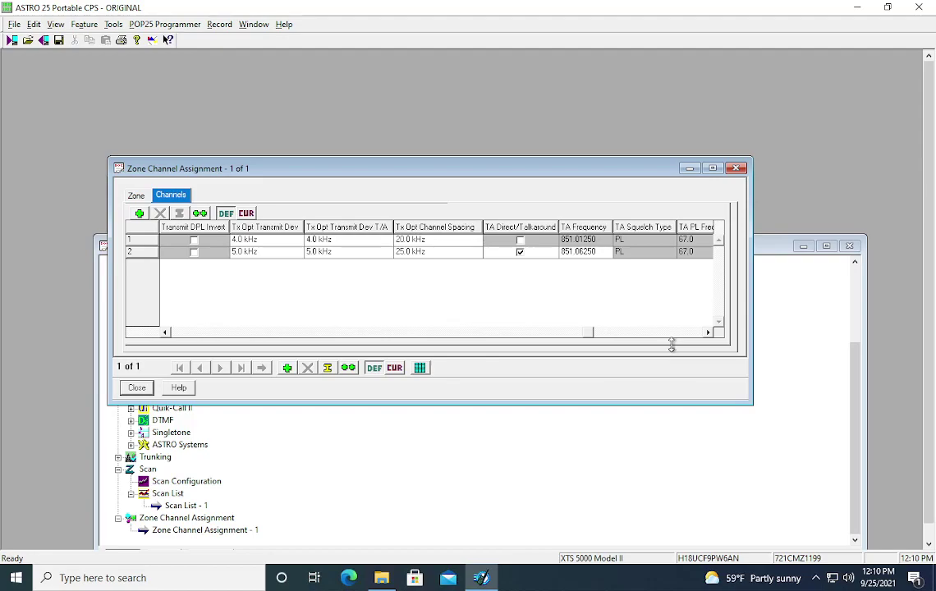
{"action": "left_click", "coordinate": [709, 333]}
{"action": "left_click", "coordinate": [709, 333]}
{"action": "left_click", "coordinate": [709, 333]}
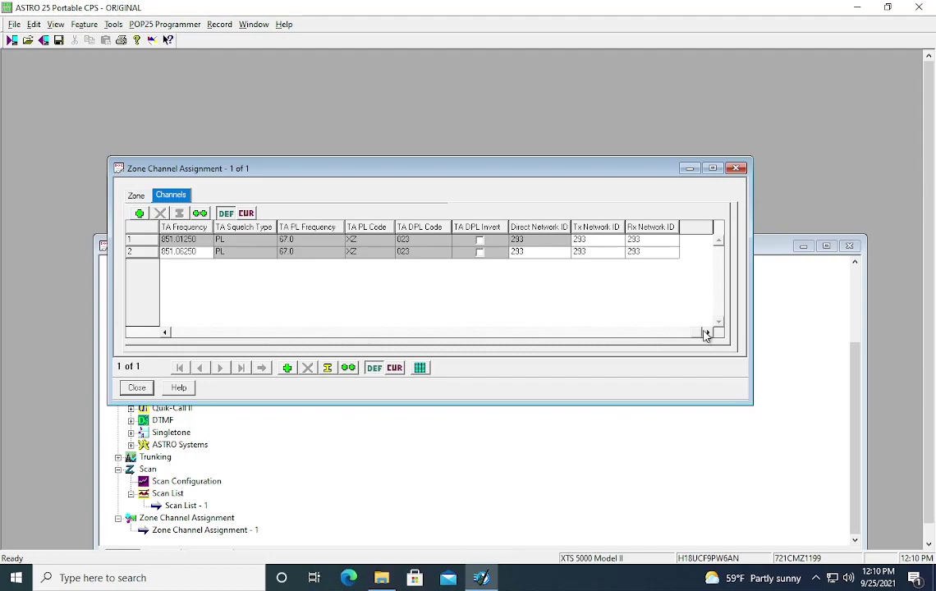
Go back to the second channel's Receive Frequency field, select it and close the zone record.
{"action": "left_click", "coordinate": [165, 333]}
{"action": "left_click", "coordinate": [165, 333]}
{"action": "left_click", "coordinate": [165, 332]}
{"action": "left_click", "coordinate": [165, 333]}
{"action": "left_click", "coordinate": [165, 333]}
{"action": "left_click", "coordinate": [165, 332]}
{"action": "left_click", "coordinate": [165, 332]}
{"action": "left_click", "coordinate": [165, 332]}
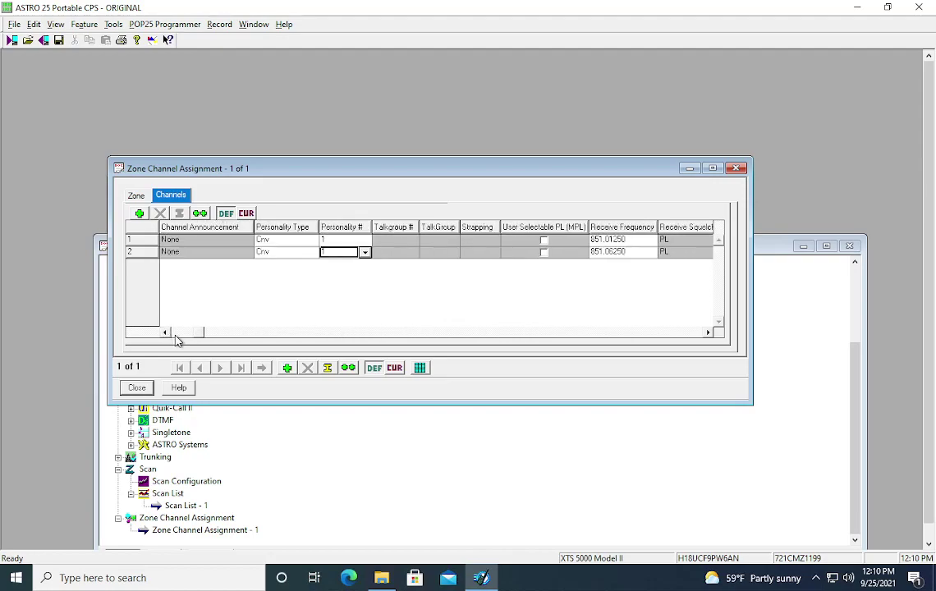
{"action": "left_click", "coordinate": [621, 252]}
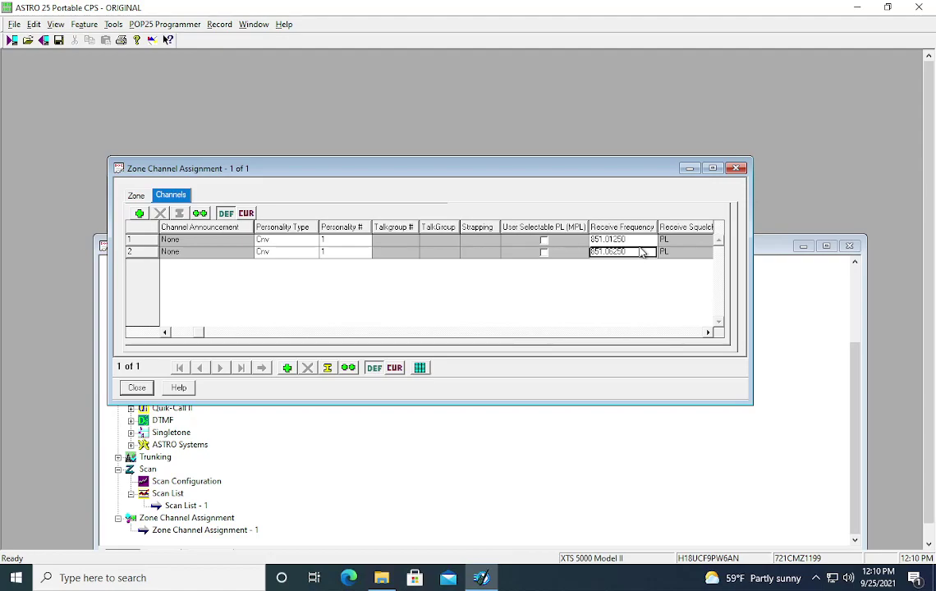
{"action": "left_click", "coordinate": [737, 169]}
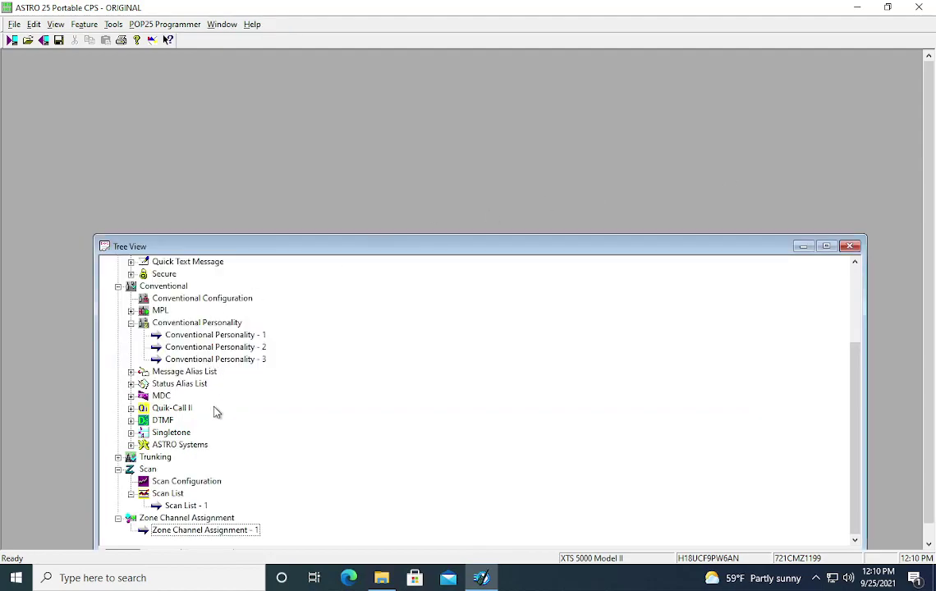
Reposition and enlarge the Tree View window, and review the codeplug's sections from Radio Information to Zone Channel Assignment.
{"action": "scroll", "coordinate": [213, 411], "scroll_direction": "up", "scroll_amount": 1}
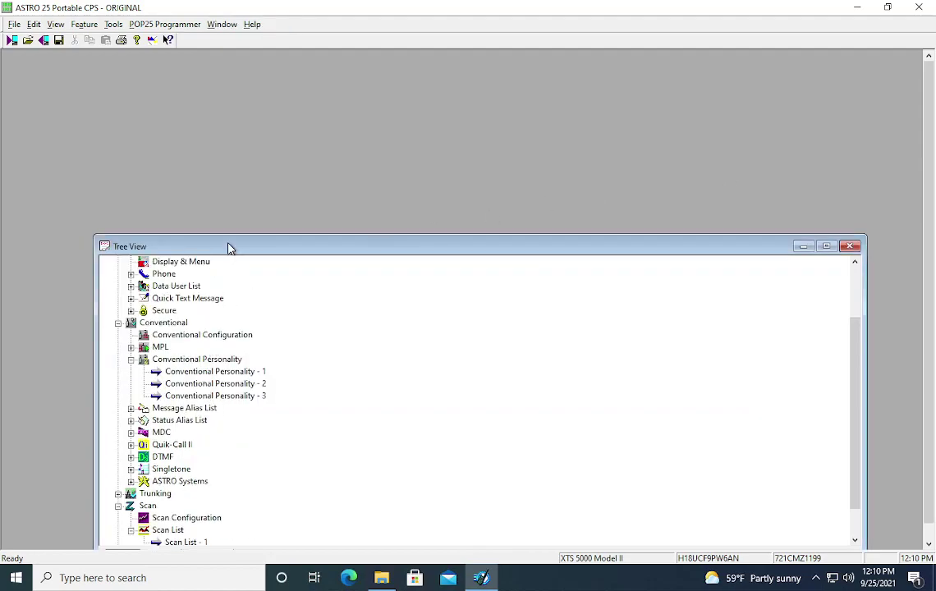
{"action": "left_click_drag", "start_coordinate": [229, 246], "coordinate": [246, 112]}
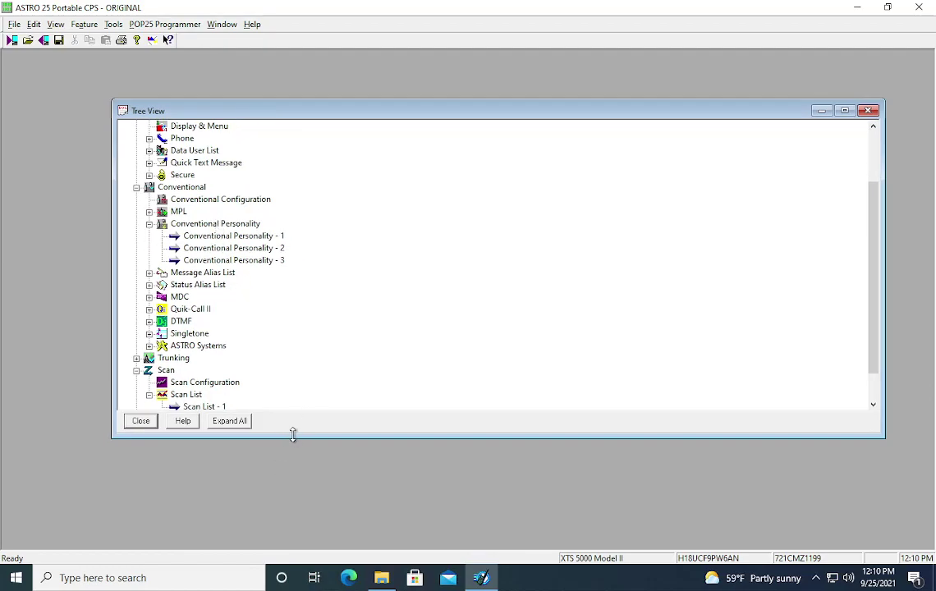
{"action": "left_click_drag", "start_coordinate": [293, 435], "coordinate": [299, 484]}
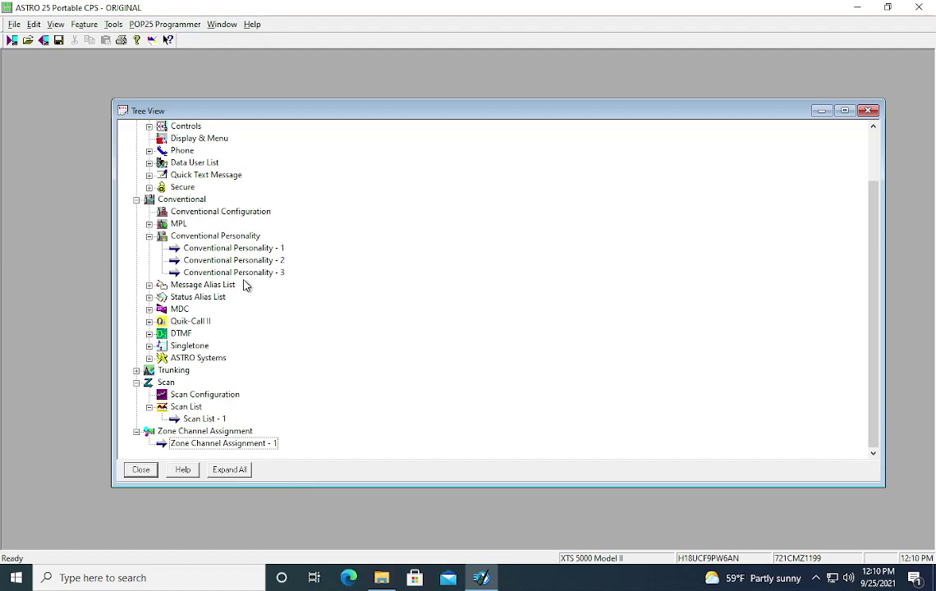
{"action": "scroll", "coordinate": [223, 272], "scroll_direction": "up", "scroll_amount": 2}
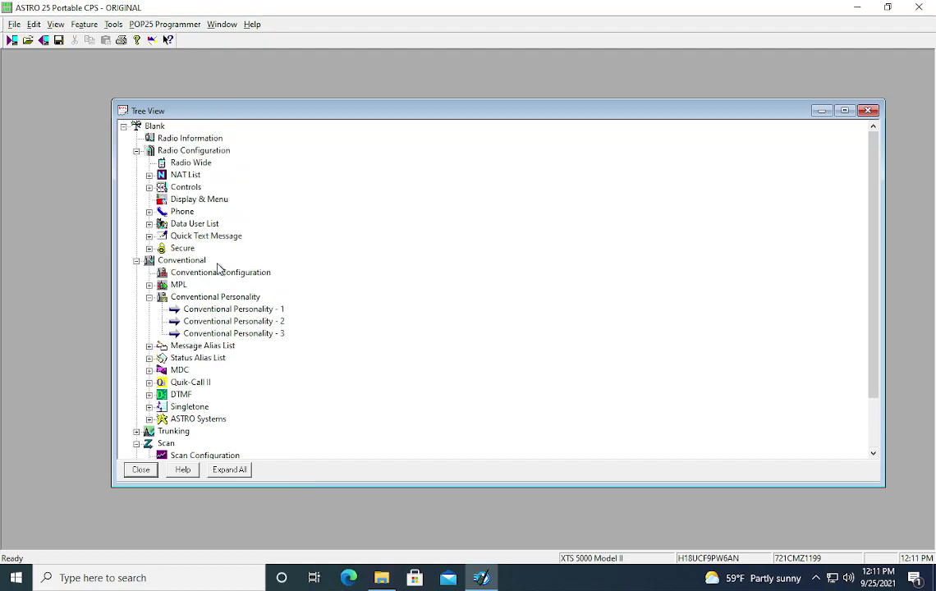
{"action": "scroll", "coordinate": [308, 355], "scroll_direction": "down", "scroll_amount": 2}
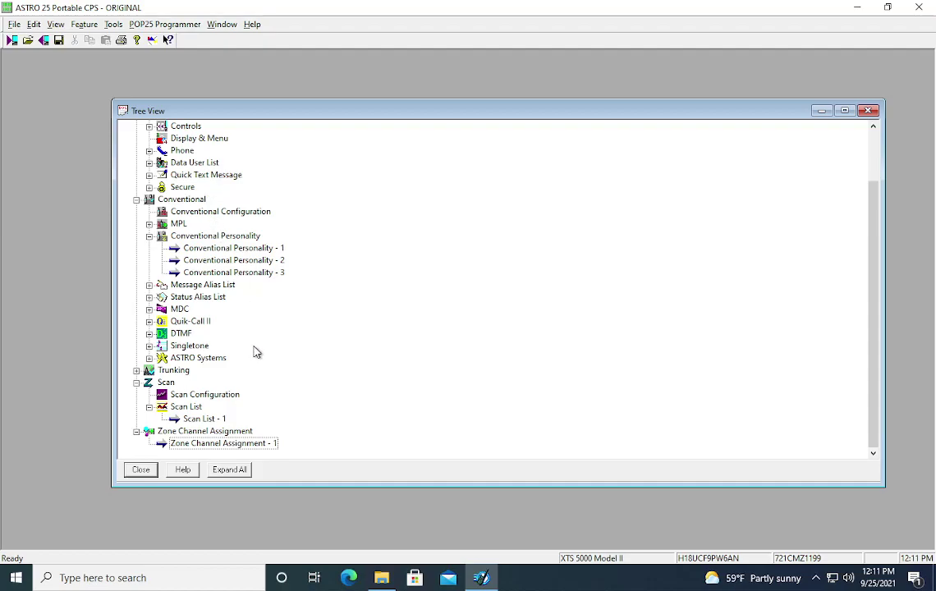
Reopen the channels of Zone Channel Assignment 1, check the Channel Announcement choices for the Direct channel, and close the record.
{"action": "double_click", "coordinate": [256, 444]}
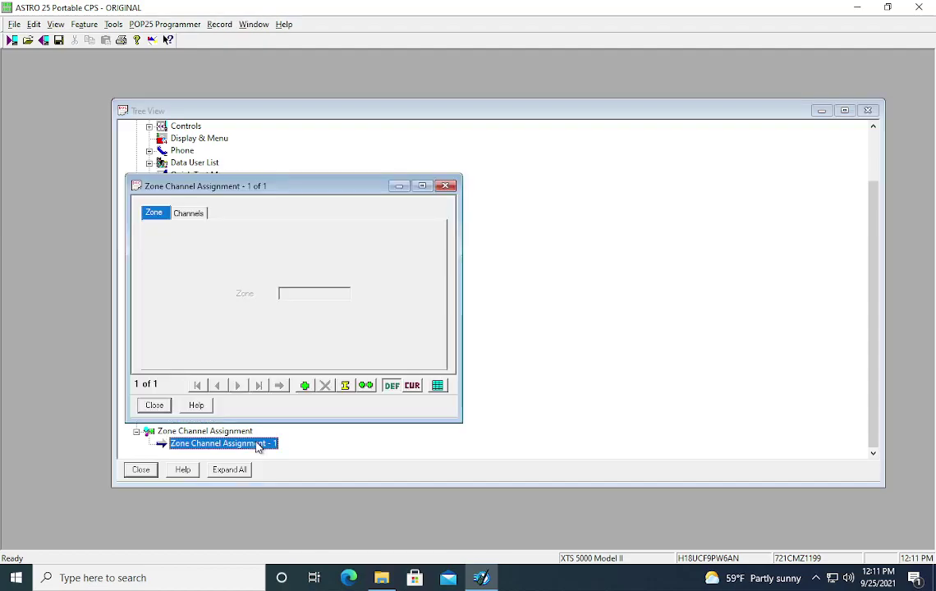
{"action": "left_click", "coordinate": [188, 215]}
{"action": "left_click", "coordinate": [269, 259]}
{"action": "left_click", "coordinate": [316, 258]}
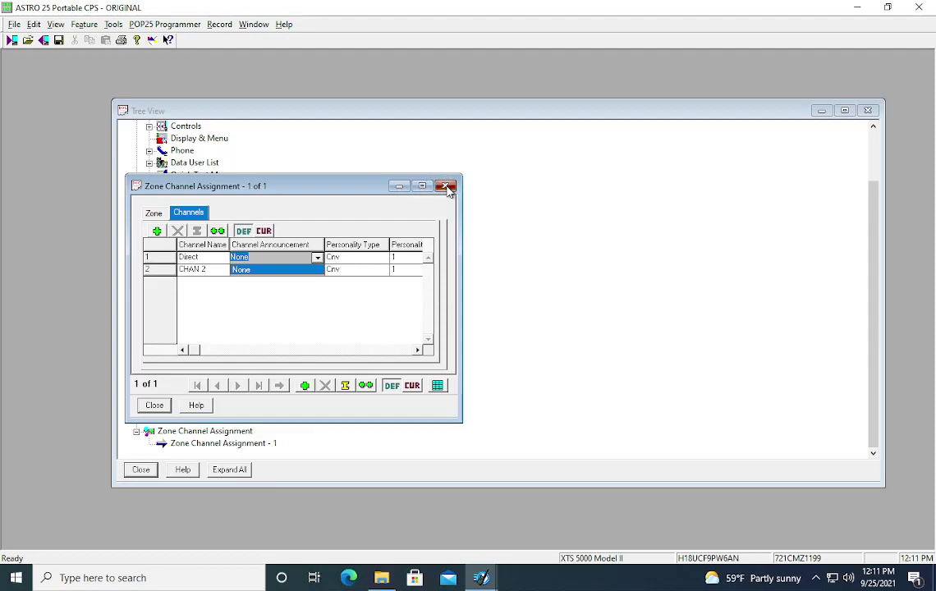
{"action": "left_click", "coordinate": [448, 188]}
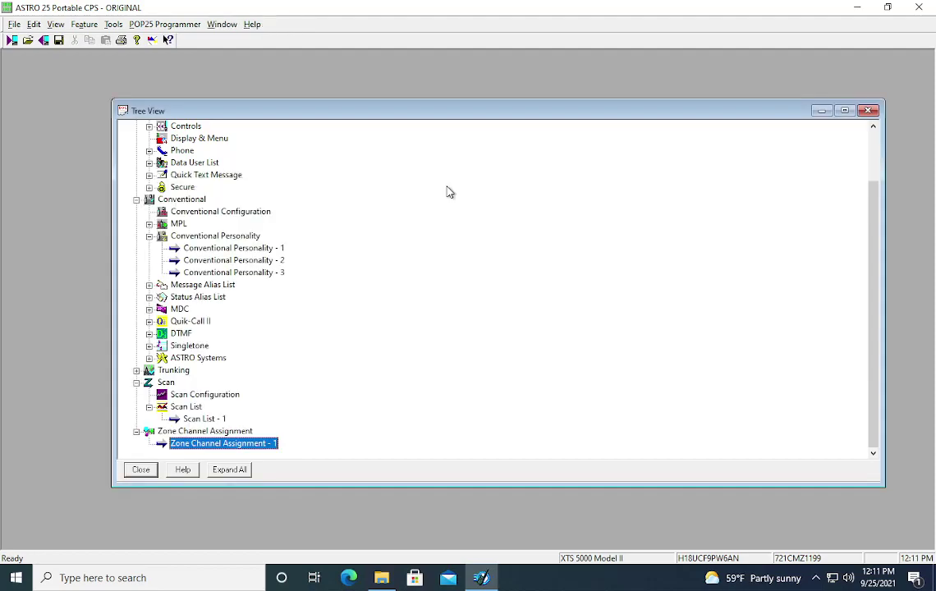
Close the ORIGINAL codeplug.
{"action": "left_click", "coordinate": [868, 114]}
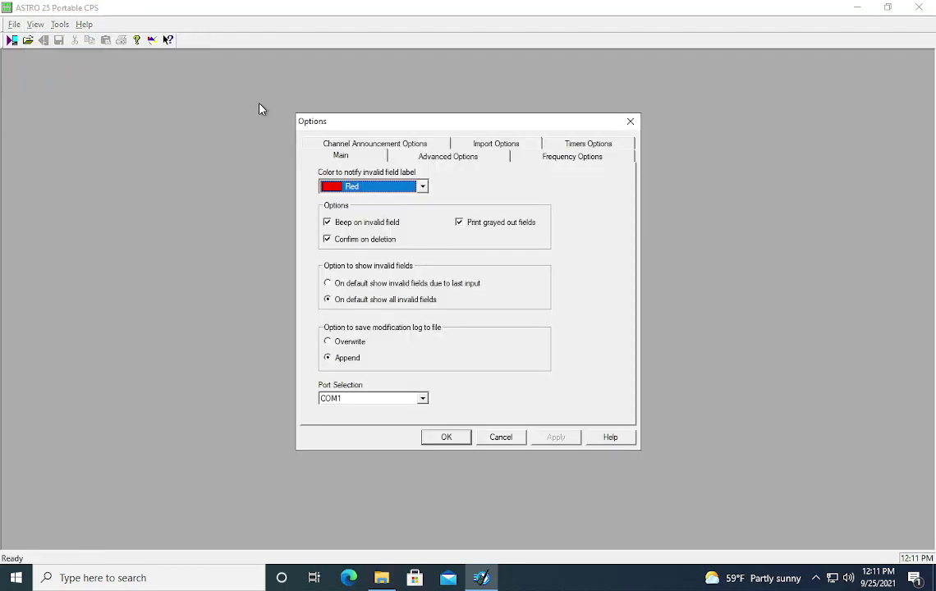
In the channel announcement options, enable Read/Write Voice Files and always retaining existing voice files on the PC when reading or opening codeplugs.
{"action": "left_click", "coordinate": [365, 144]}
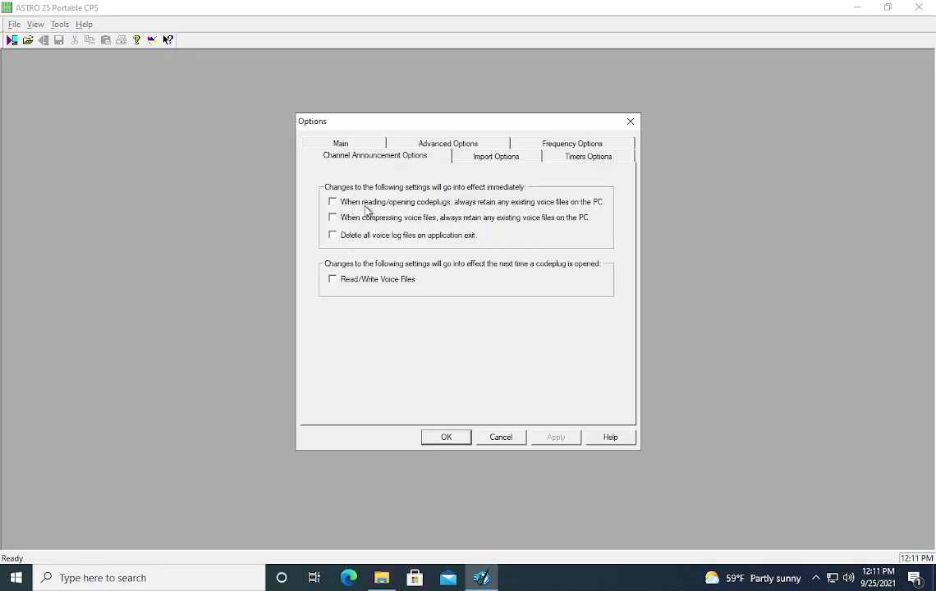
{"action": "left_click", "coordinate": [360, 287]}
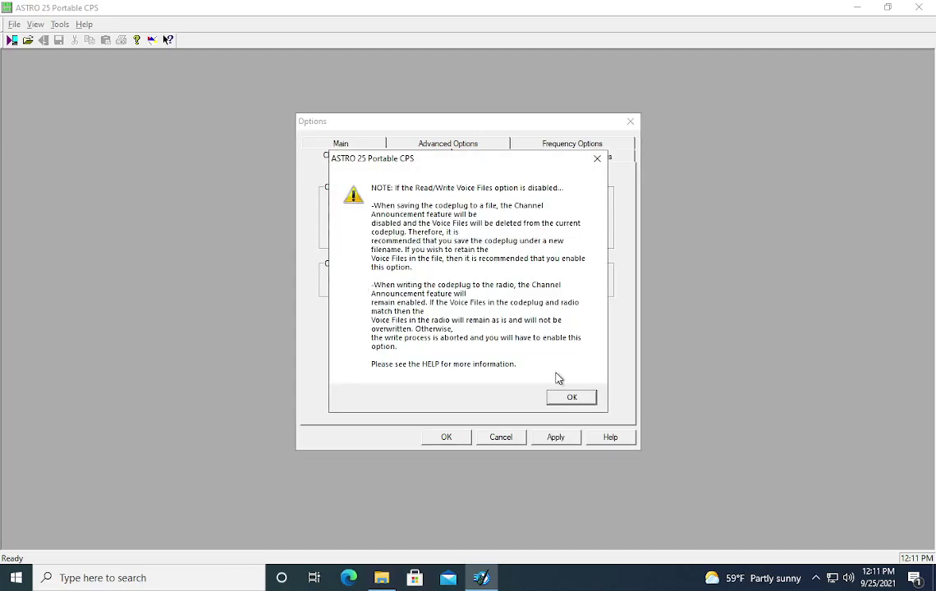
{"action": "left_click", "coordinate": [606, 400]}
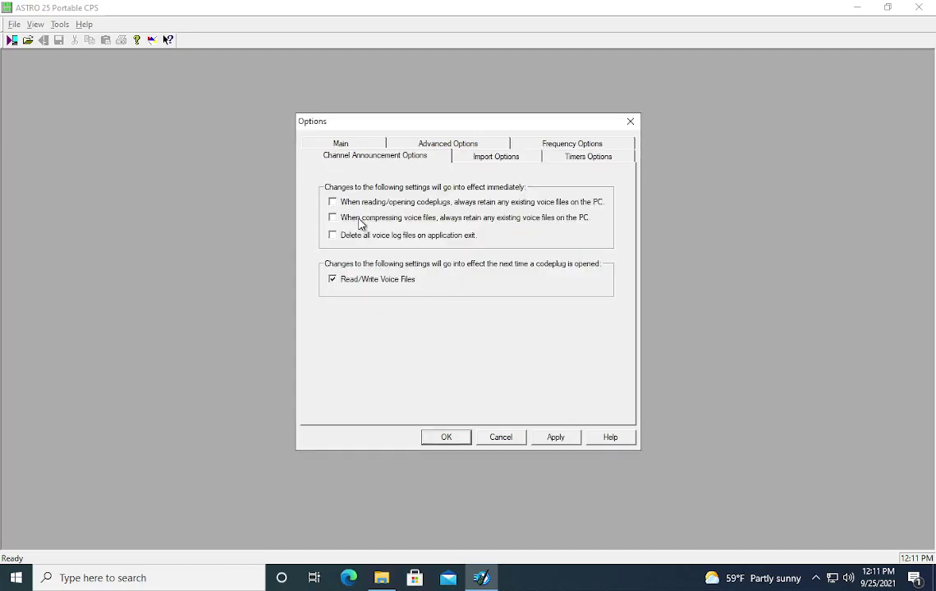
{"action": "left_click", "coordinate": [379, 202]}
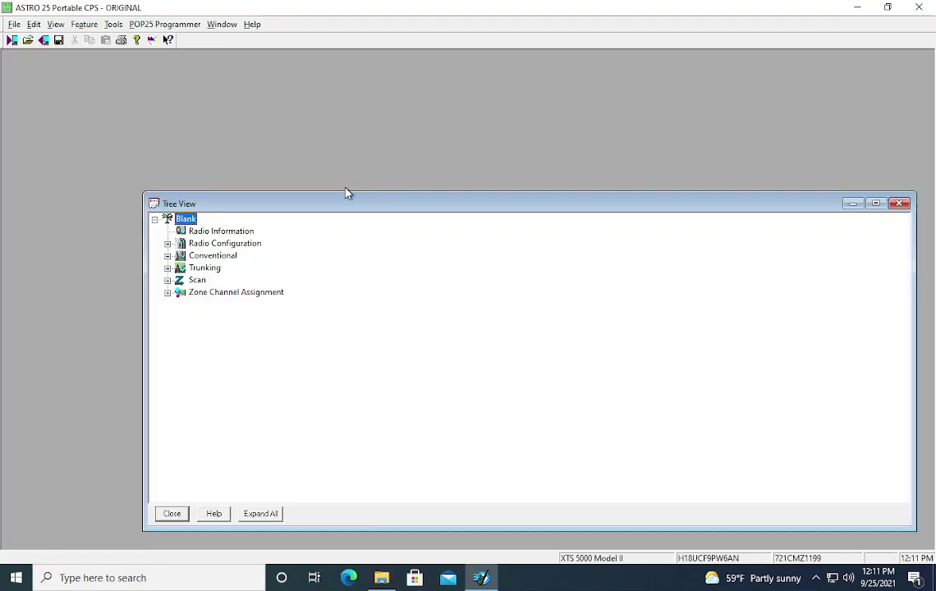
In the reopened ORIGINAL codeplug, check the Direct channel's Channel Announcement choices in Zone Channel Assignment 1 and close the record.
{"action": "left_click", "coordinate": [233, 293]}
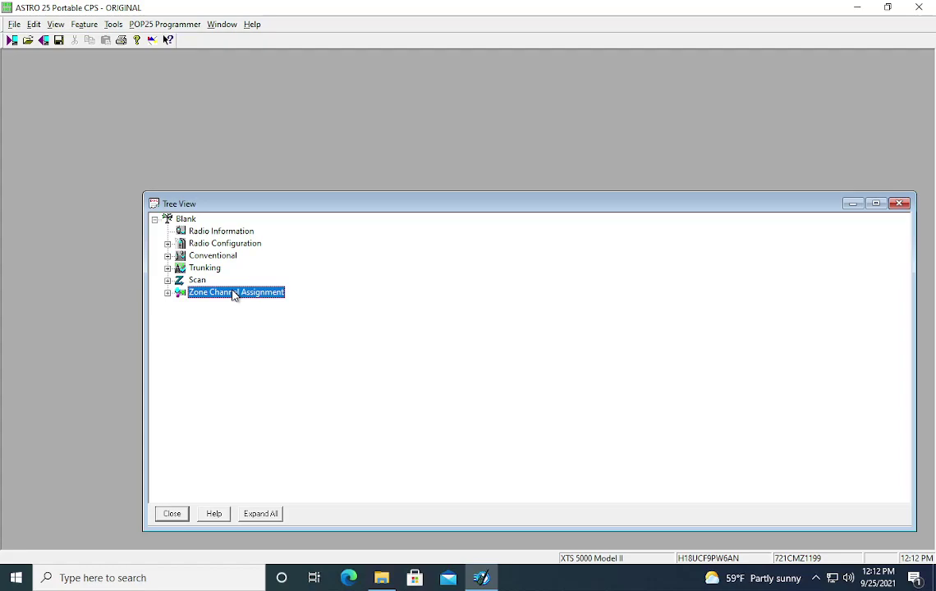
{"action": "double_click", "coordinate": [233, 293]}
{"action": "double_click", "coordinate": [241, 309]}
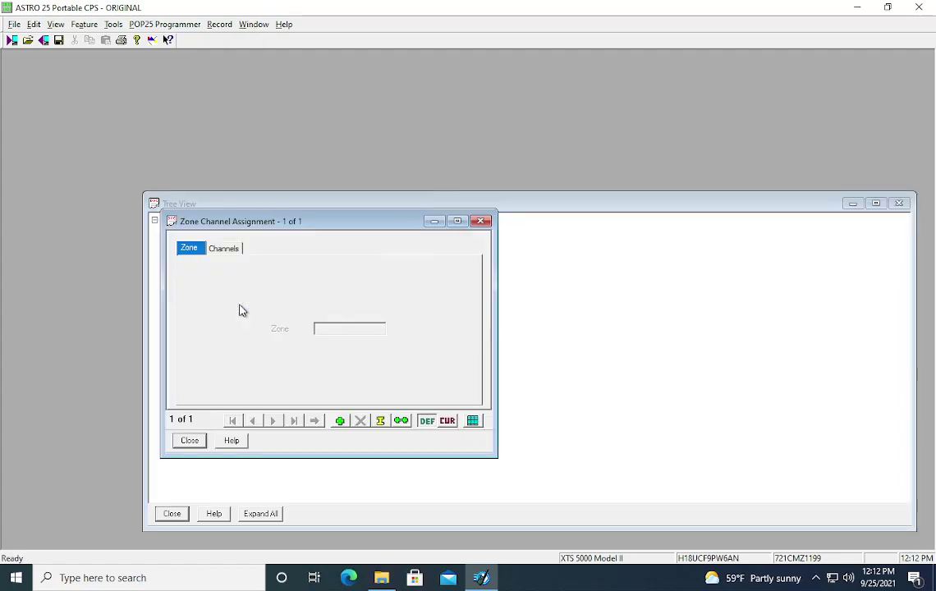
{"action": "left_click", "coordinate": [228, 248]}
{"action": "left_click", "coordinate": [294, 297]}
{"action": "left_click", "coordinate": [354, 295]}
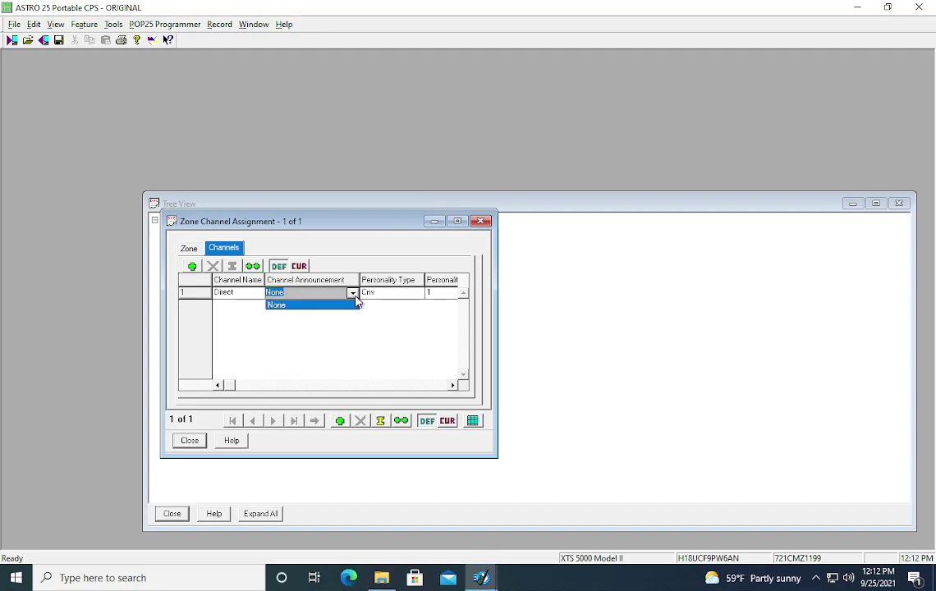
{"action": "left_click", "coordinate": [480, 220]}
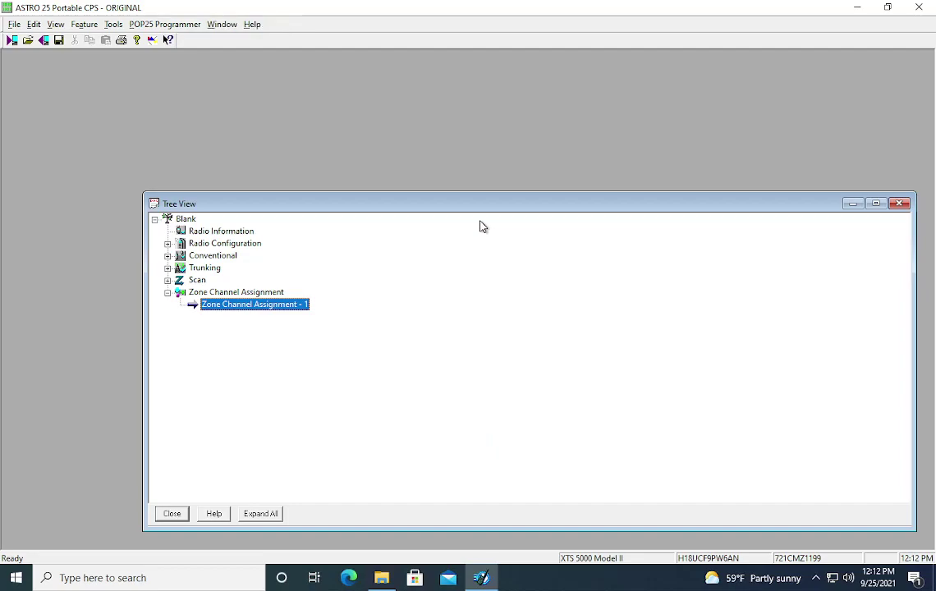
Request the Voice Files Report for the codeplug and dismiss the notice.
{"action": "left_click", "coordinate": [197, 23]}
{"action": "mouse_move", "coordinate": [116, 27]}
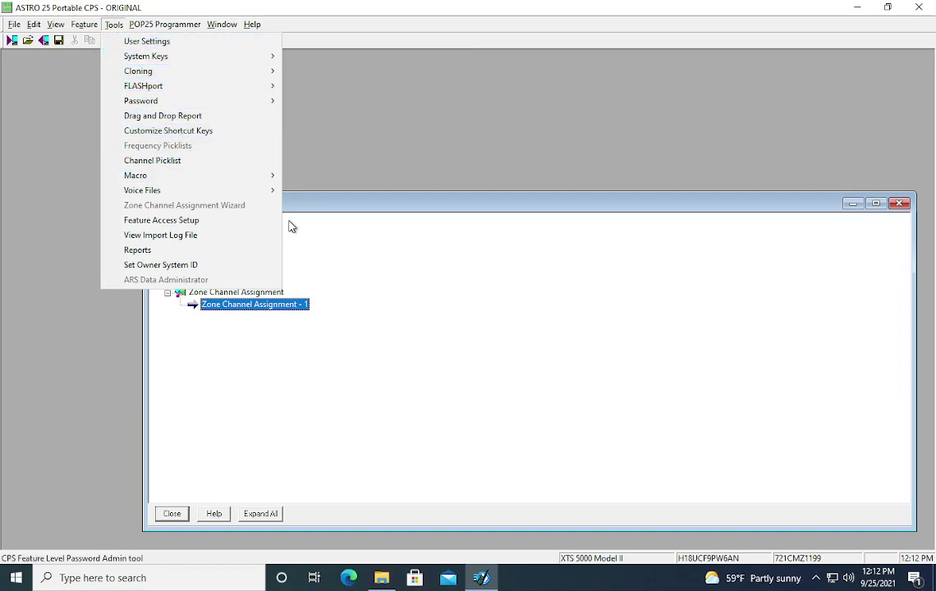
{"action": "mouse_move", "coordinate": [273, 190]}
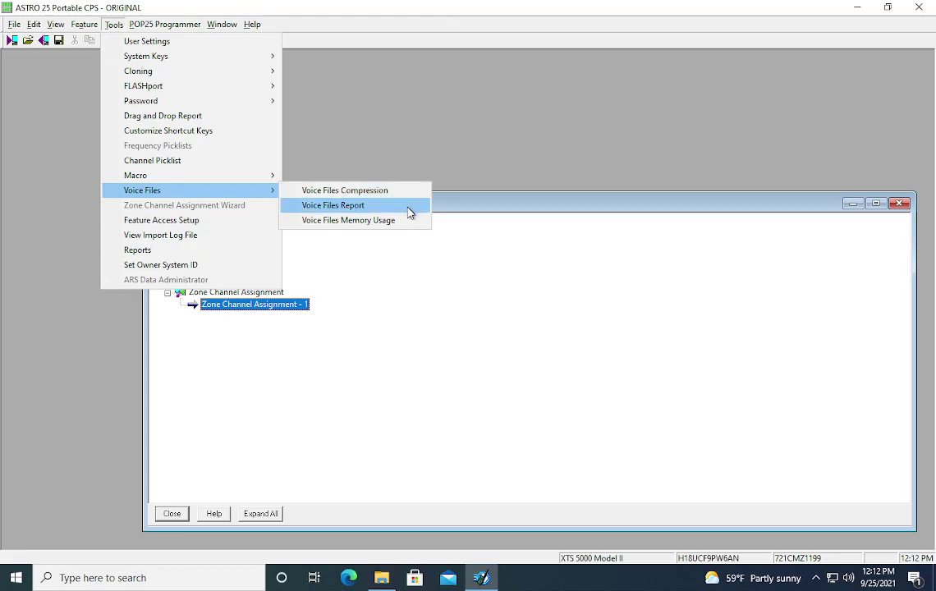
{"action": "left_click", "coordinate": [409, 210]}
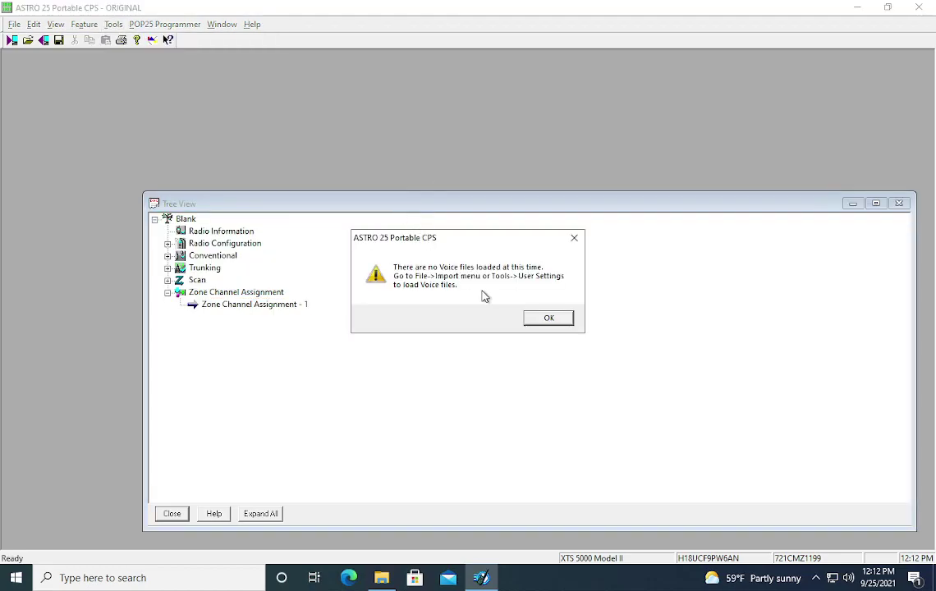
{"action": "left_click", "coordinate": [548, 317]}
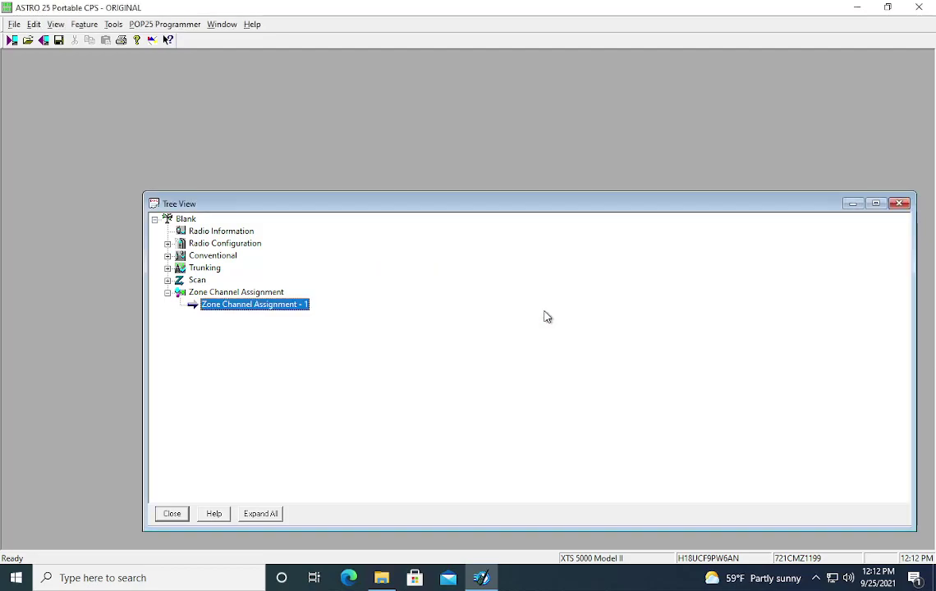